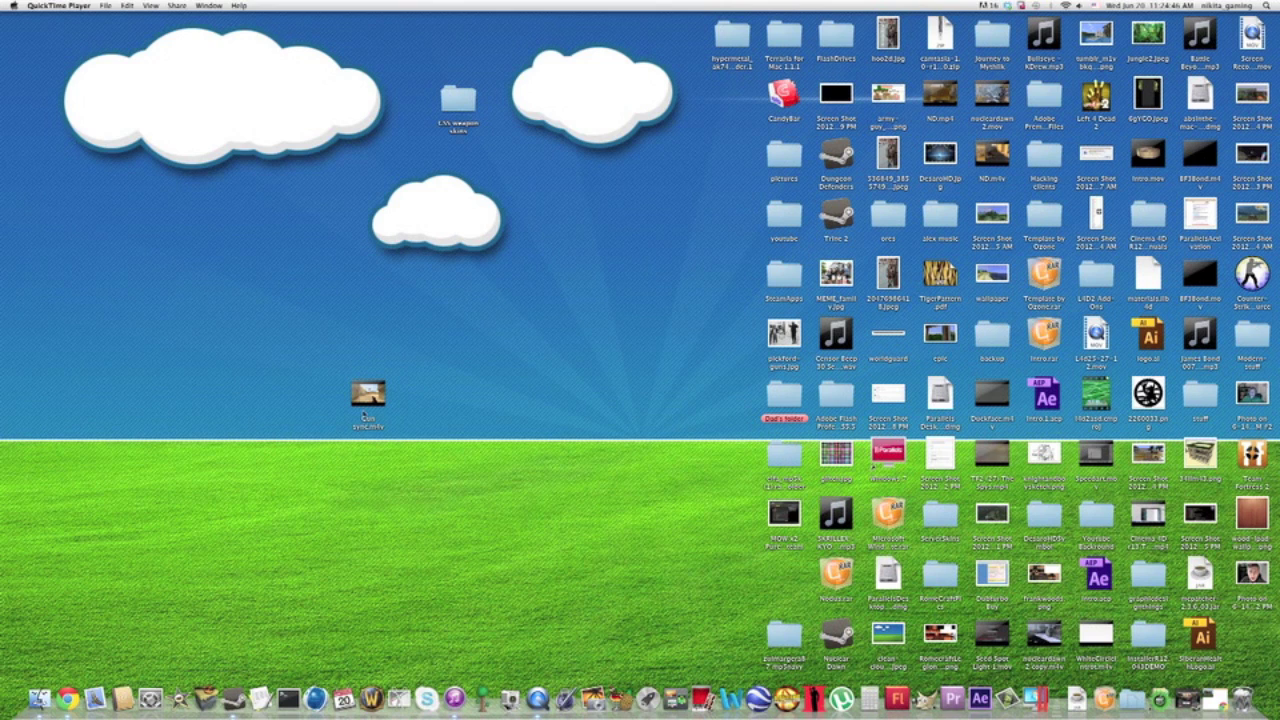
# Open the scout skin's Required folder inside CSS weapon skins, and open a second file browser window.
pyautogui.doubleClick(458, 100)
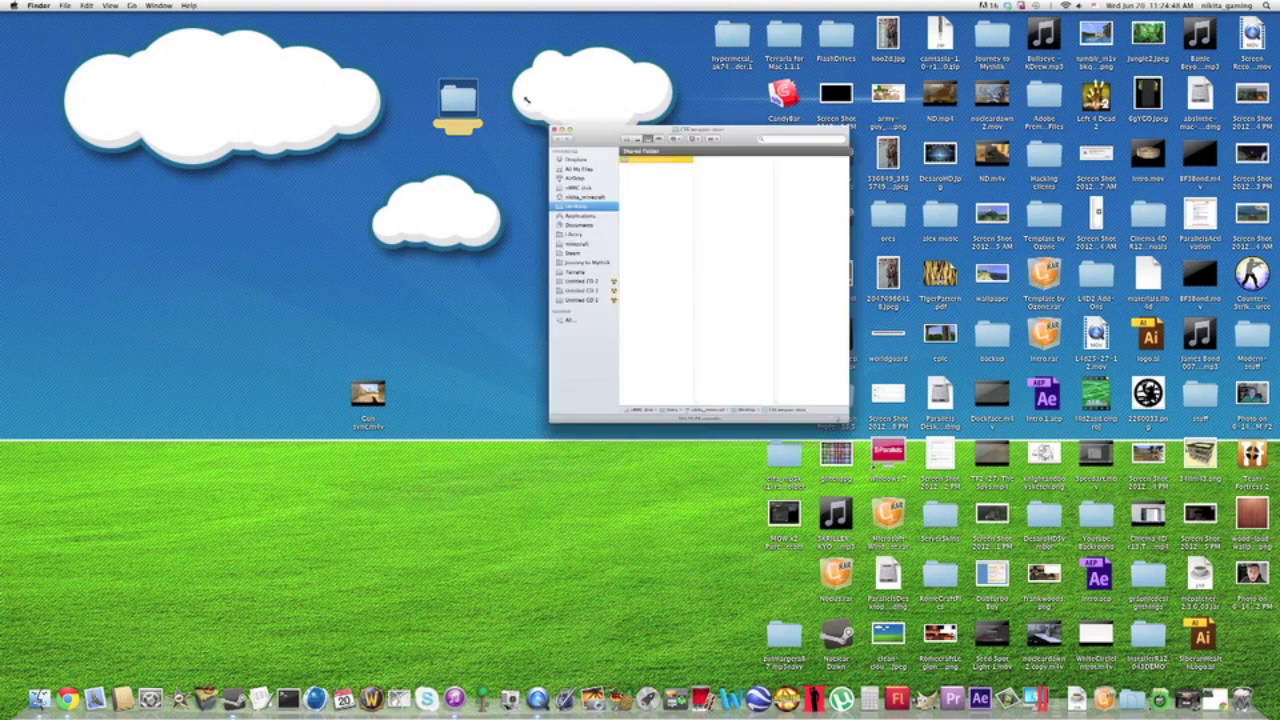
pyautogui.click(802, 178)
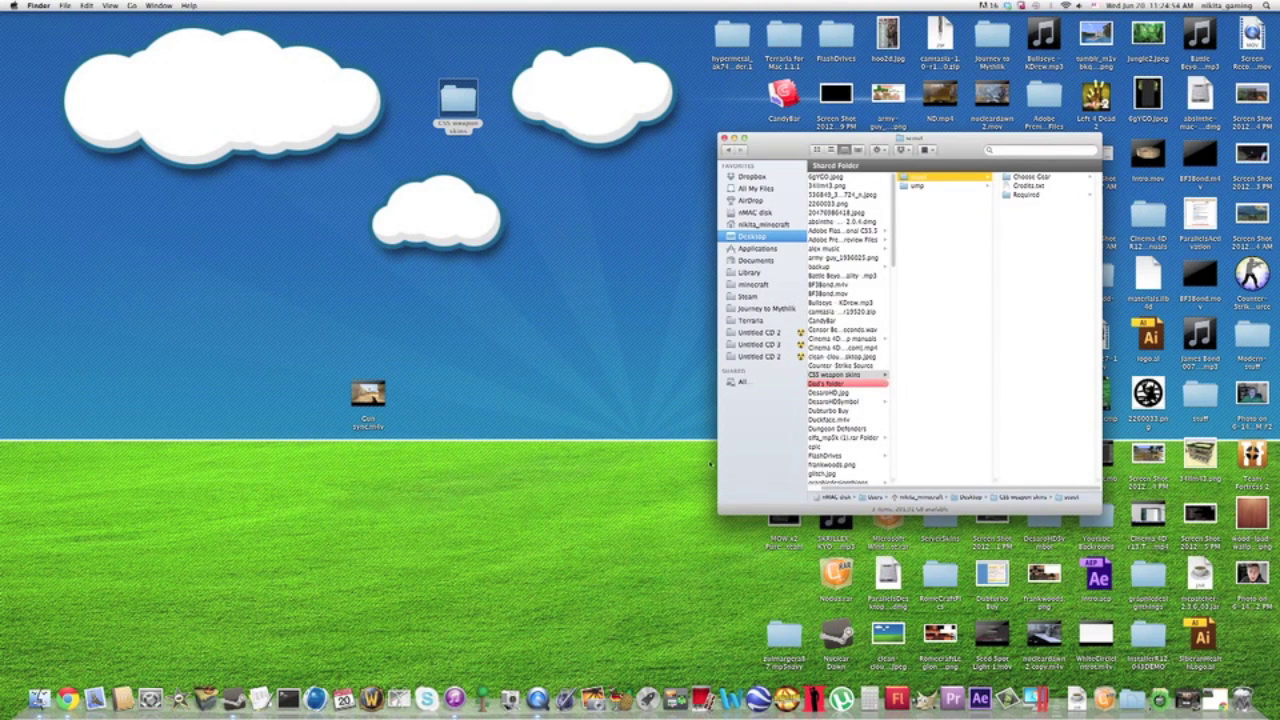
pyautogui.press('super+n')
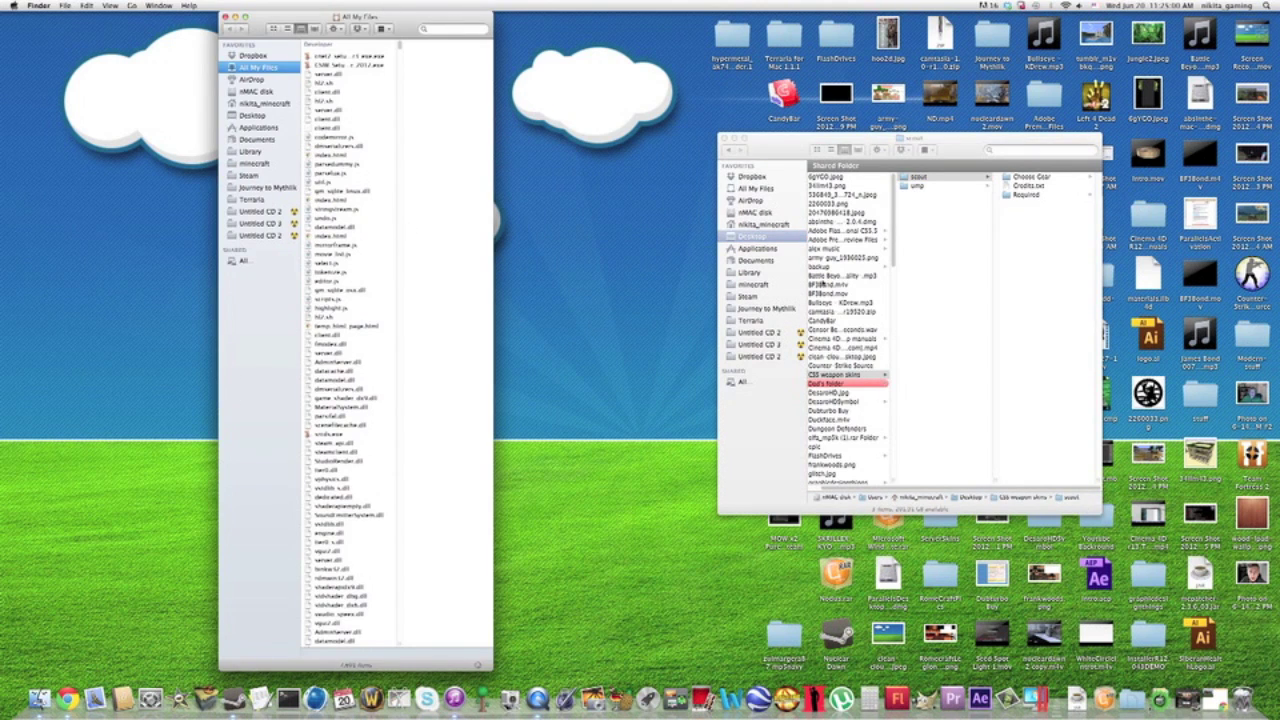
pyautogui.click(935, 190)
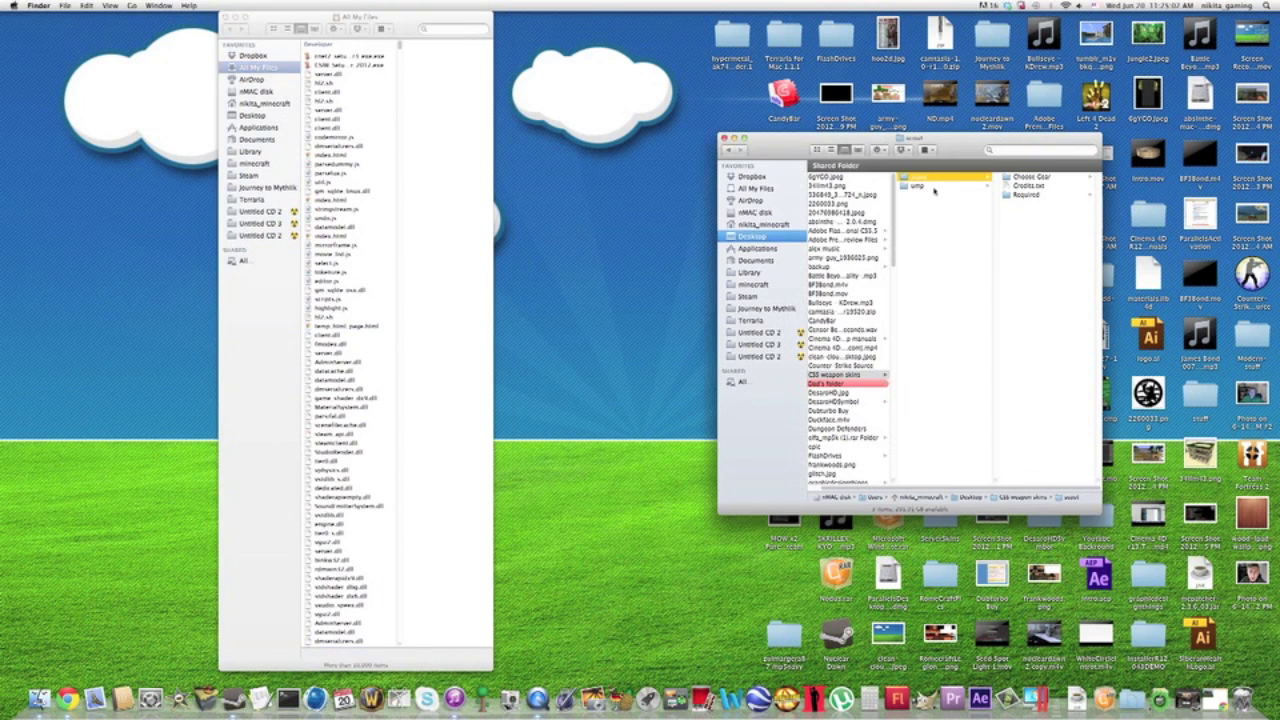
pyautogui.click(1027, 195)
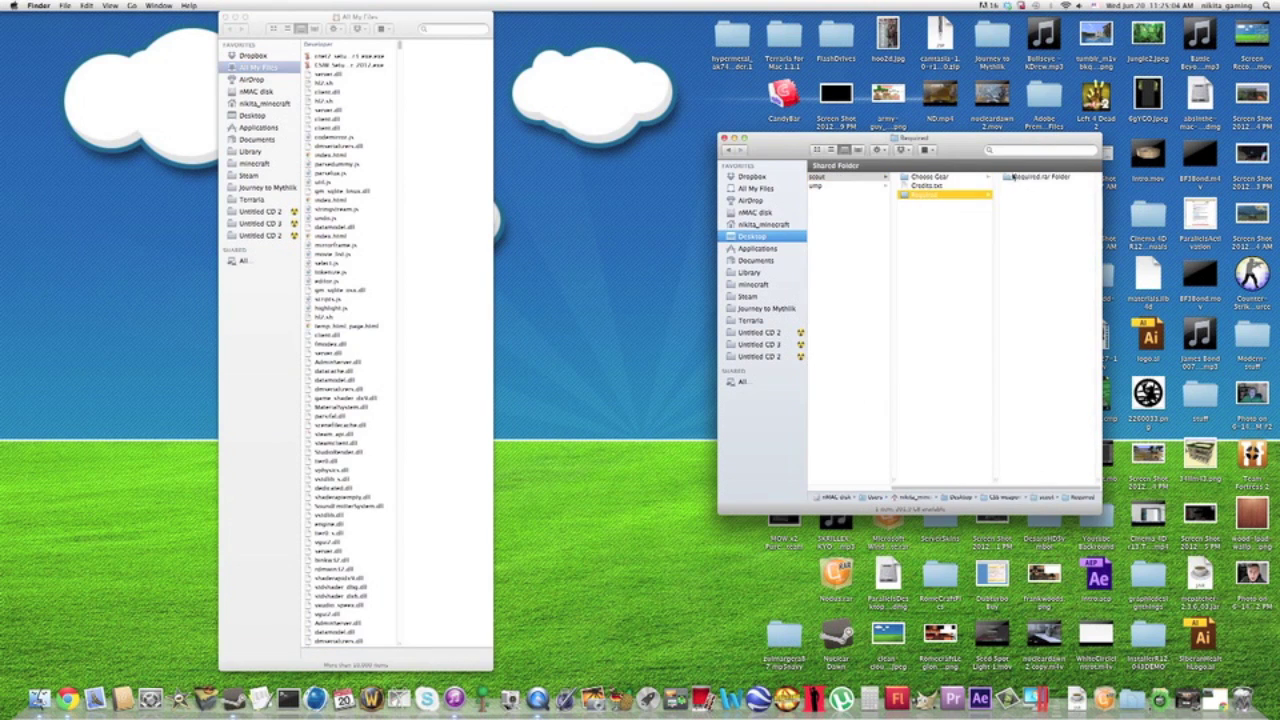
# In the second window, open Library > Application Support > Steam > SteamApps > the account's folder > counter-strike source > cstrike.
pyautogui.click(245, 152)
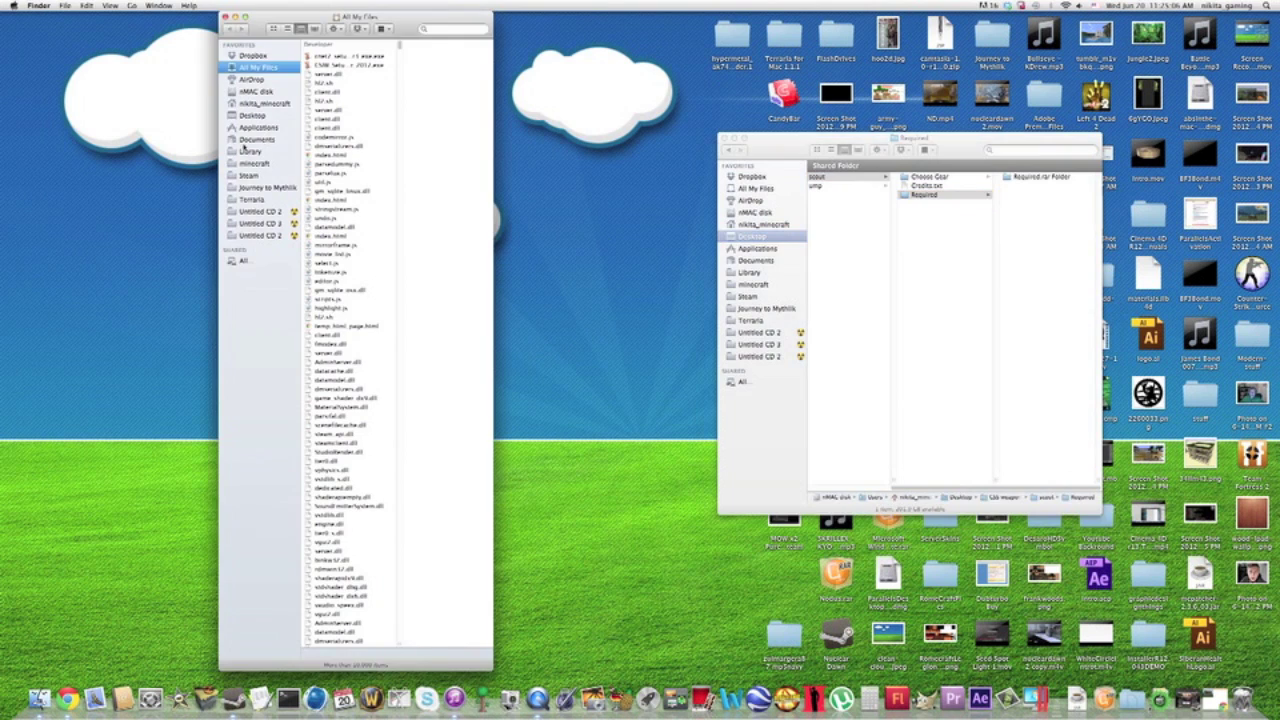
pyautogui.click(371, 64)
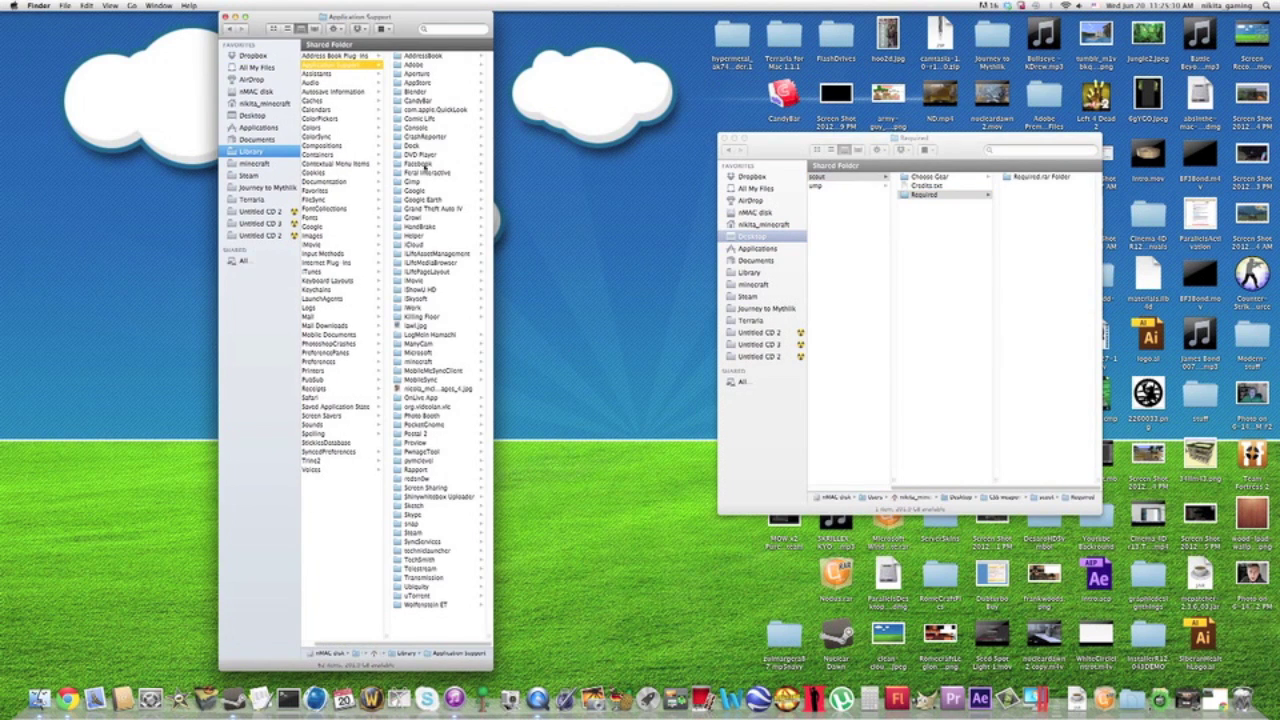
pyautogui.click(420, 535)
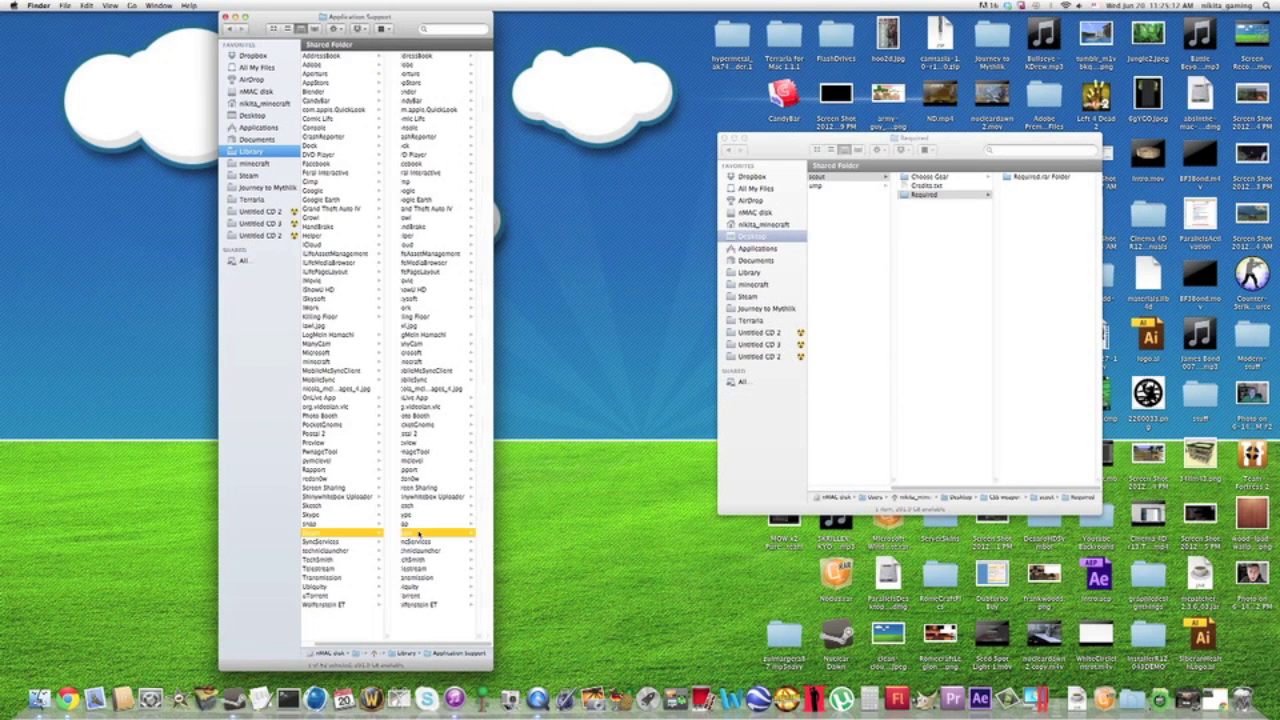
pyautogui.click(418, 147)
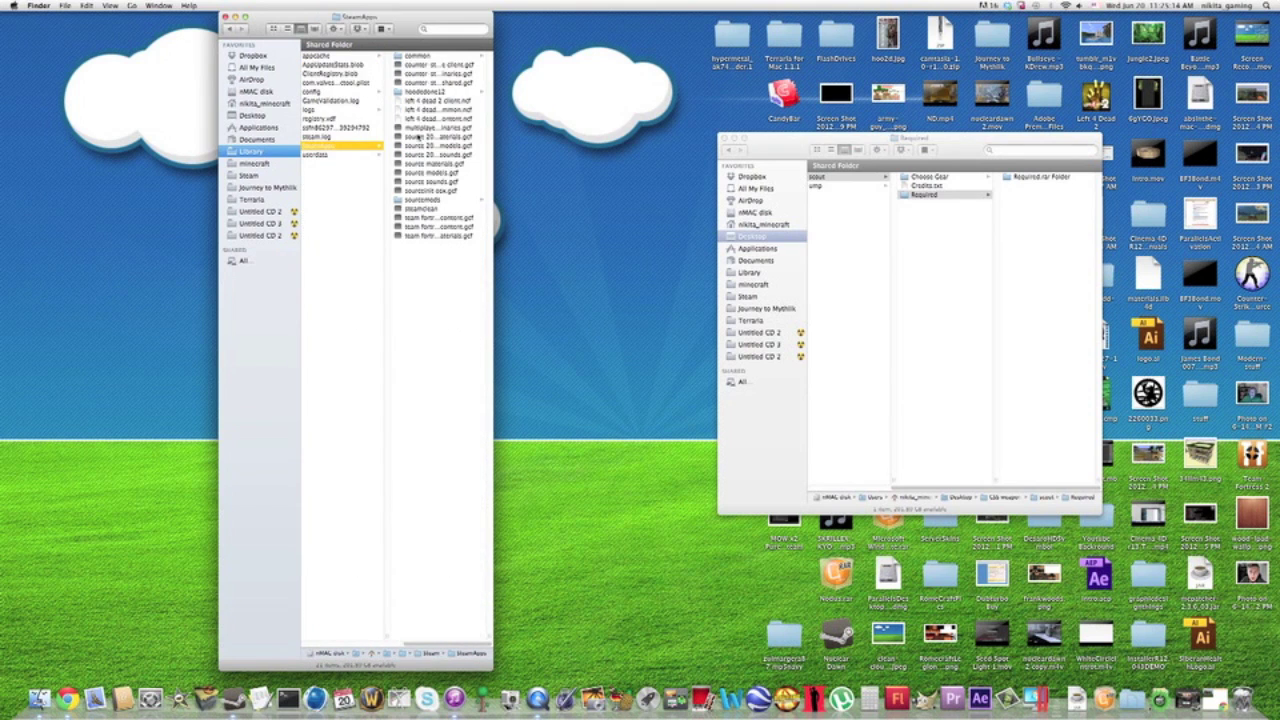
pyautogui.click(409, 92)
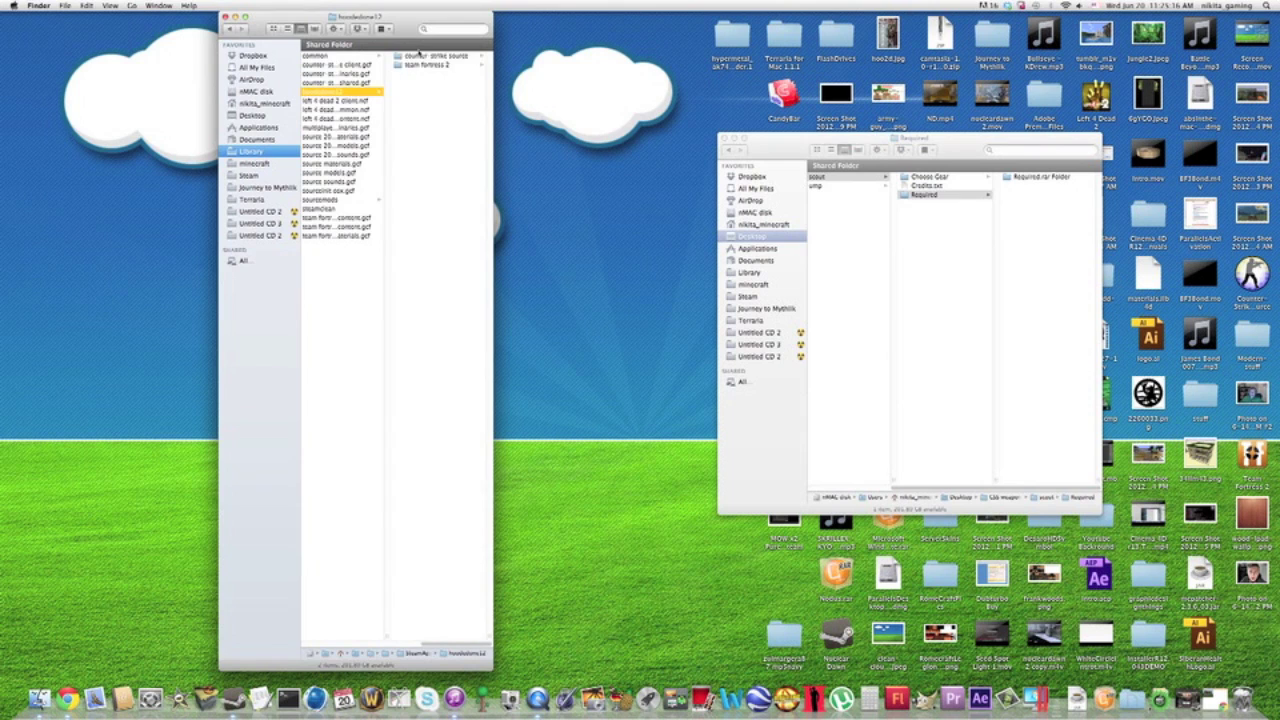
pyautogui.click(418, 55)
pyautogui.click(418, 74)
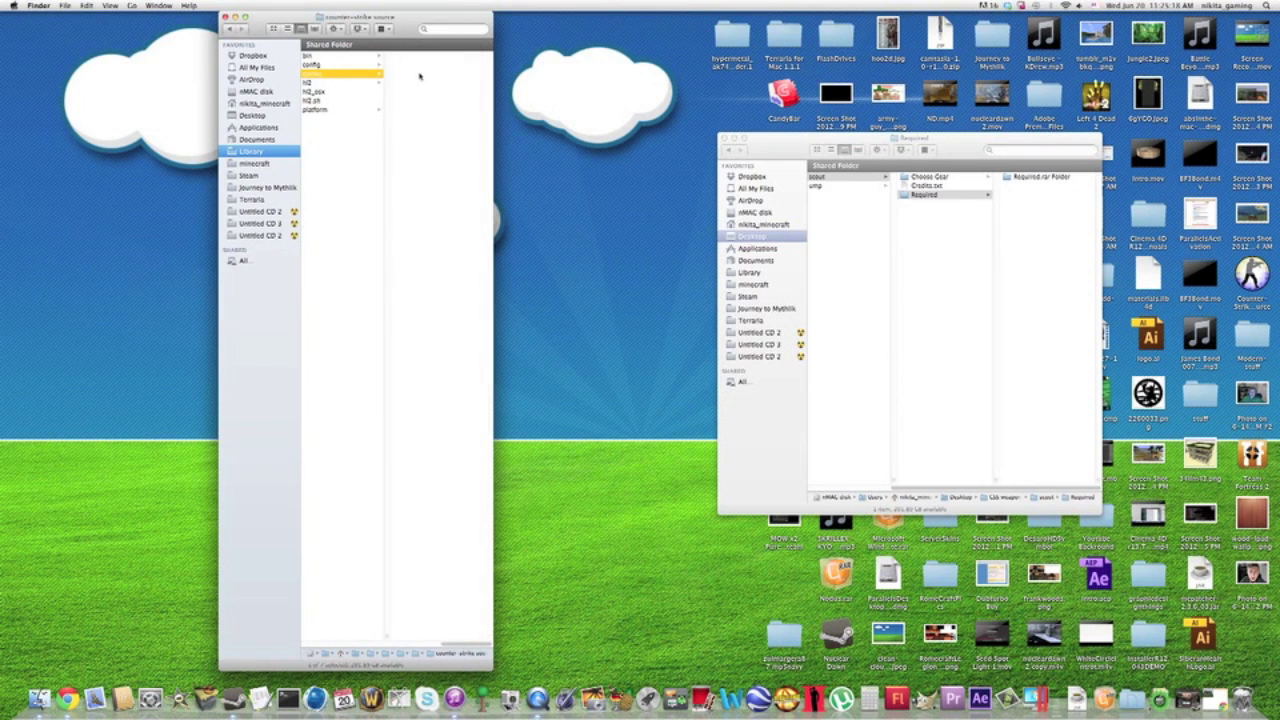
# Open materials > models in the skin's Required.rar Folder, and materials > models > weapons in the game's cstrike folder.
pyautogui.click(955, 259)
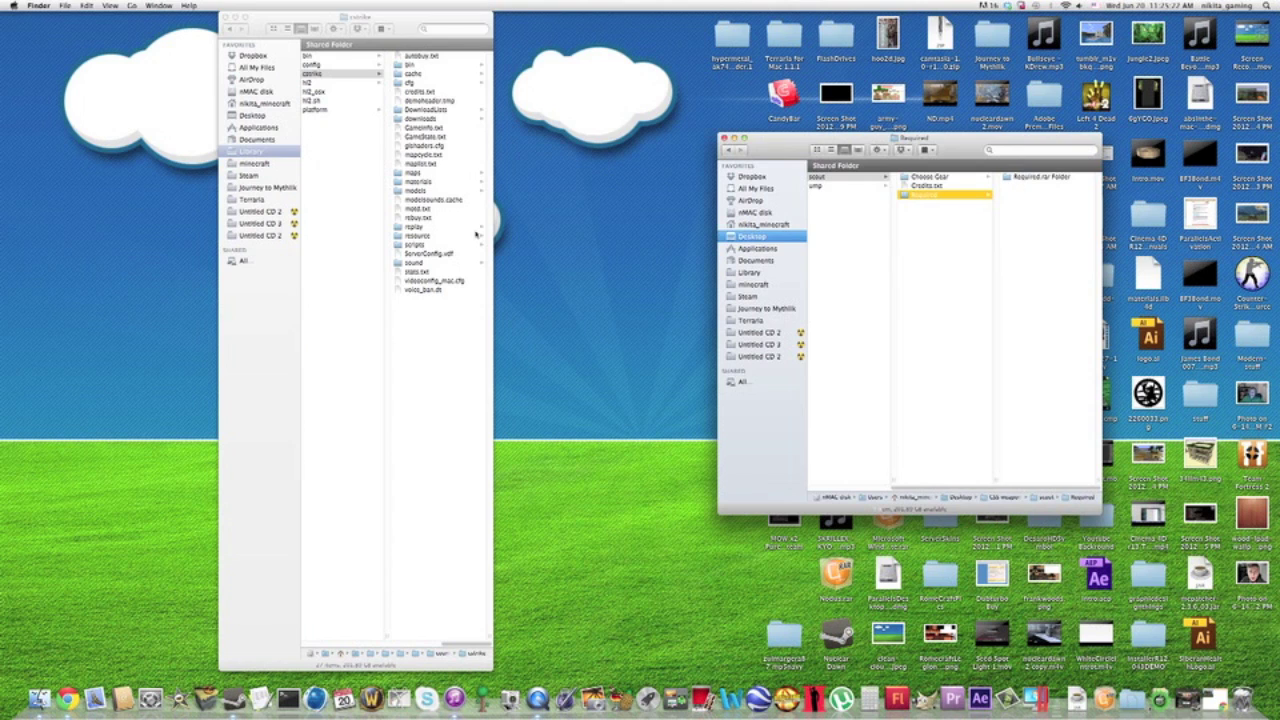
pyautogui.click(1030, 177)
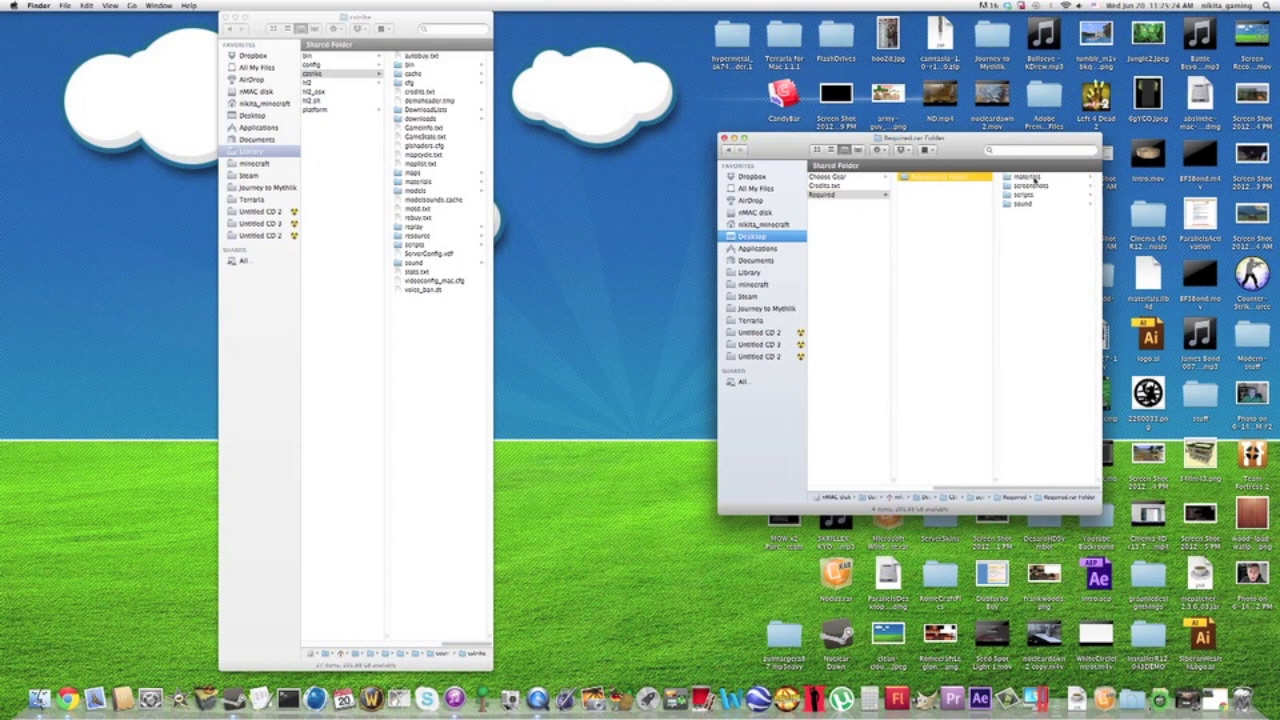
pyautogui.click(1012, 185)
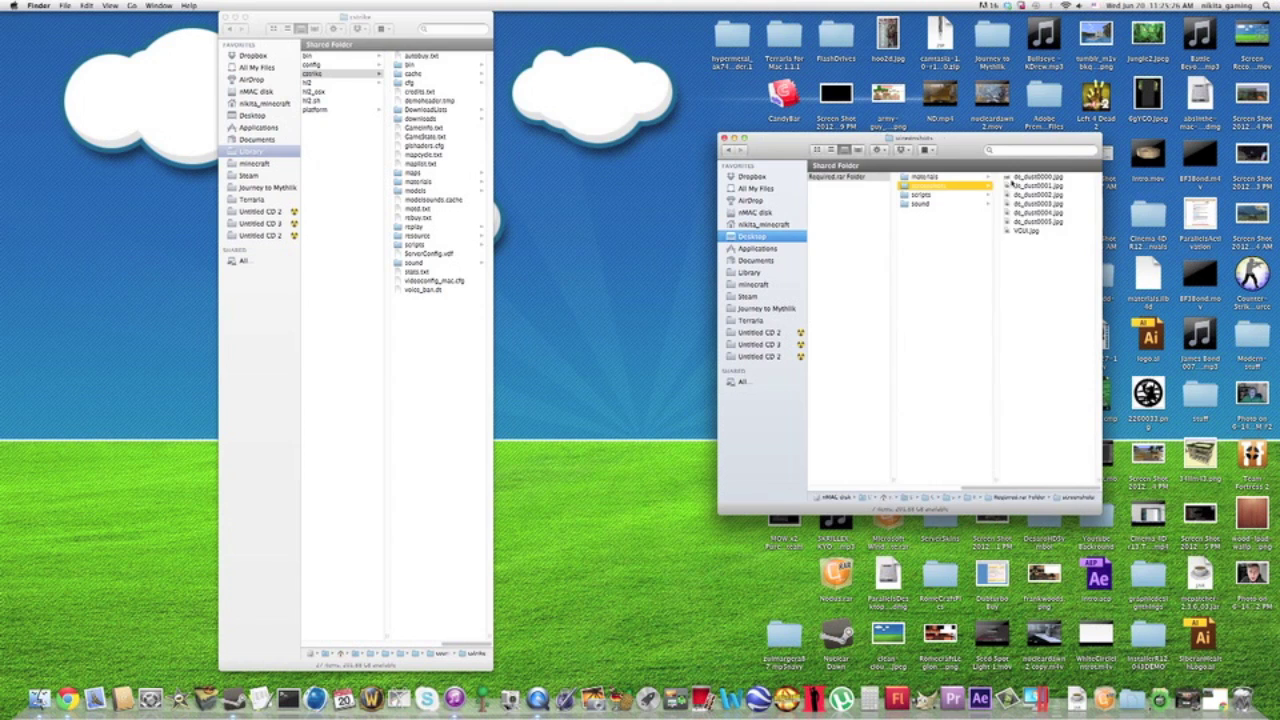
pyautogui.click(940, 180)
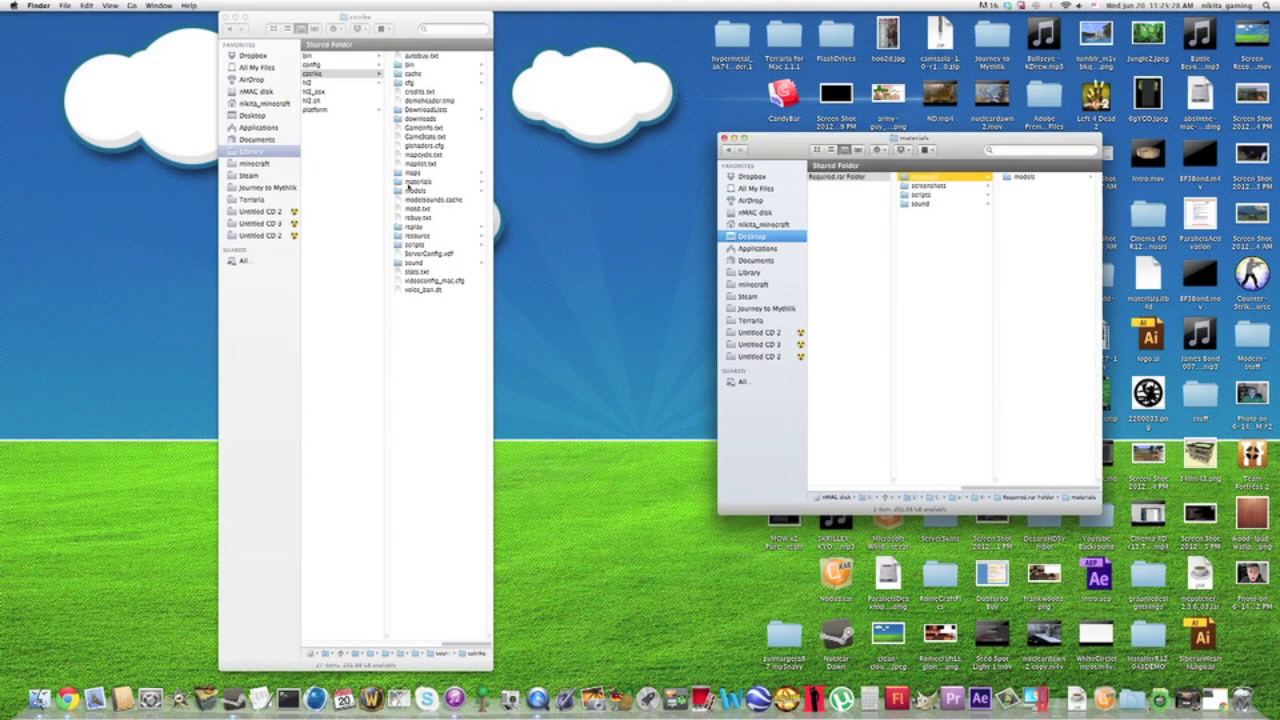
pyautogui.click(410, 182)
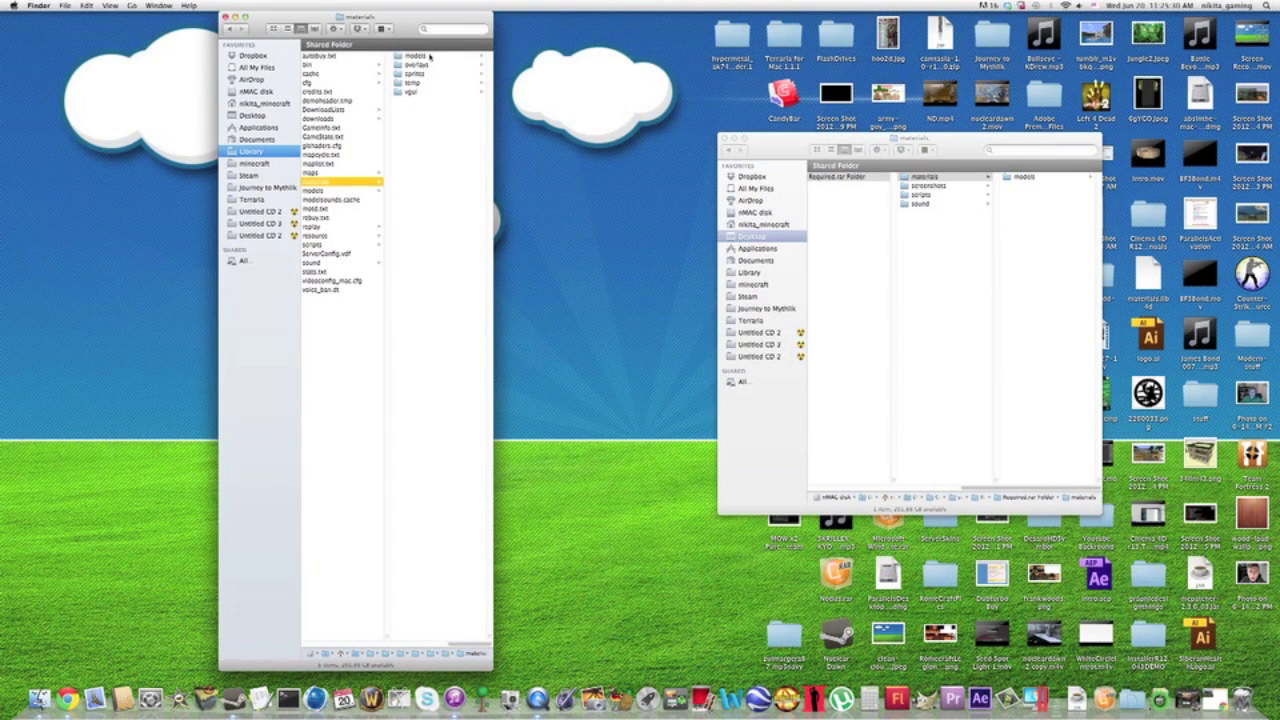
pyautogui.click(1024, 177)
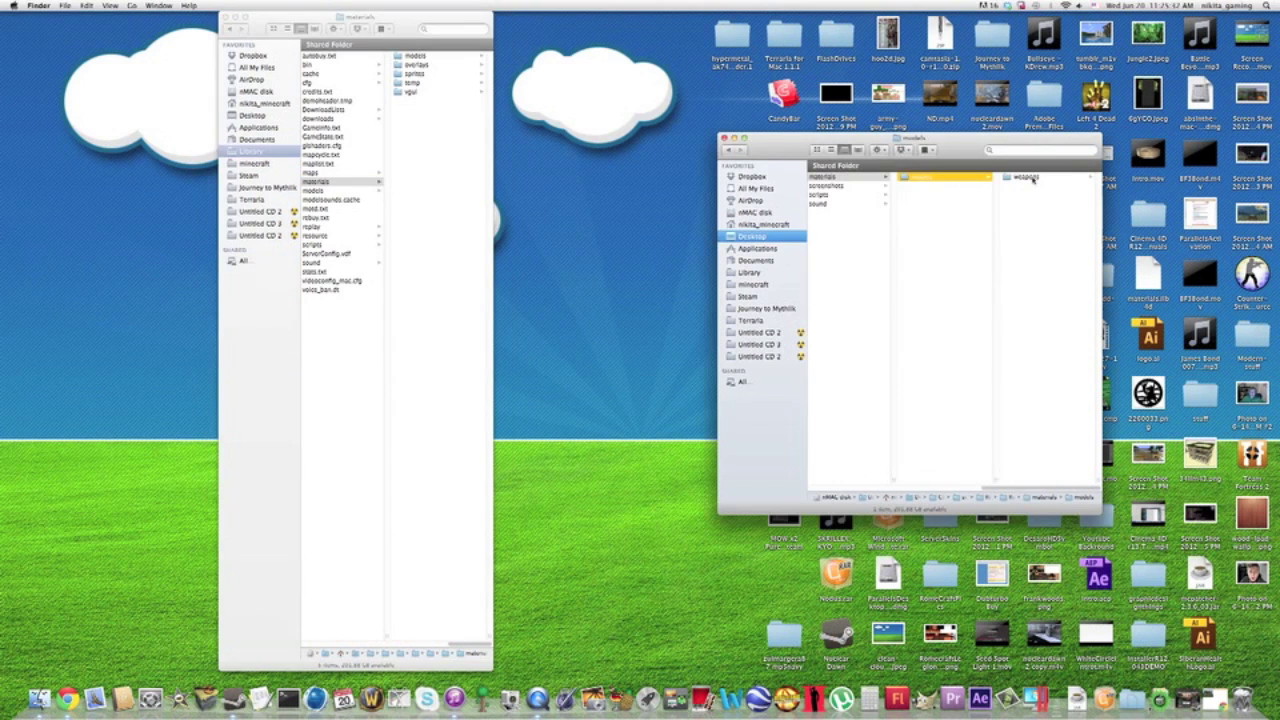
pyautogui.click(421, 58)
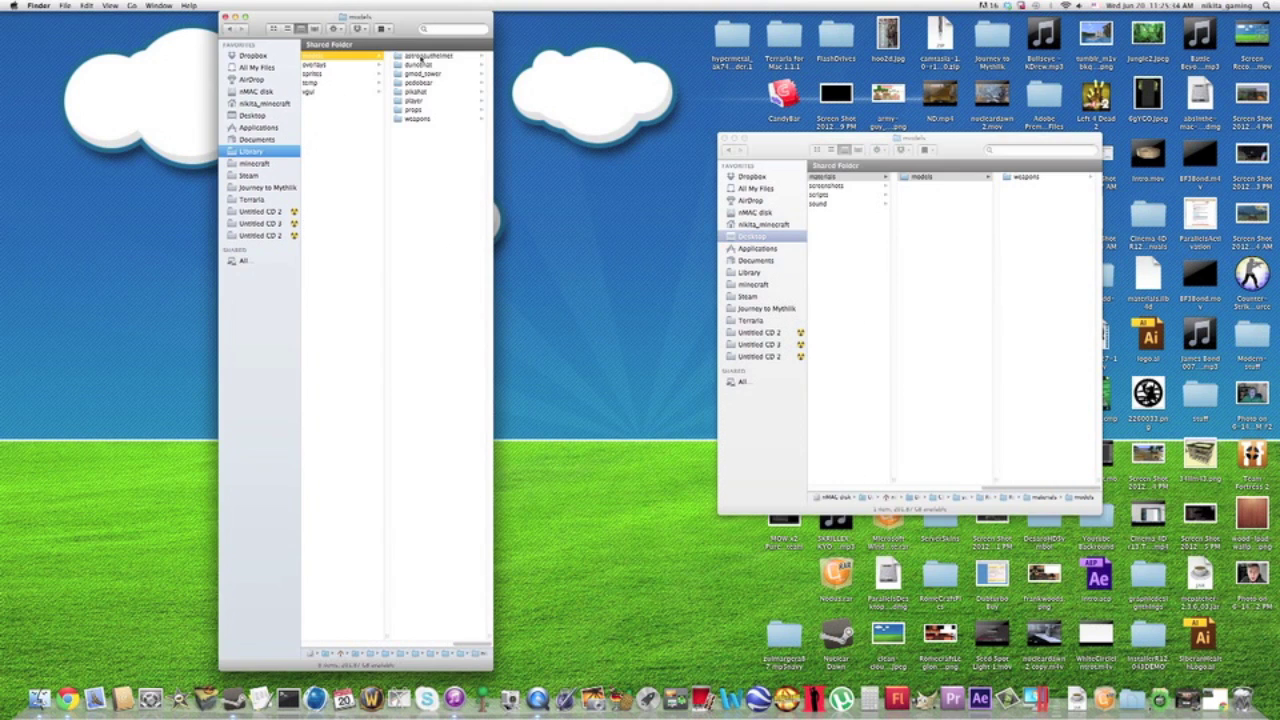
pyautogui.click(460, 119)
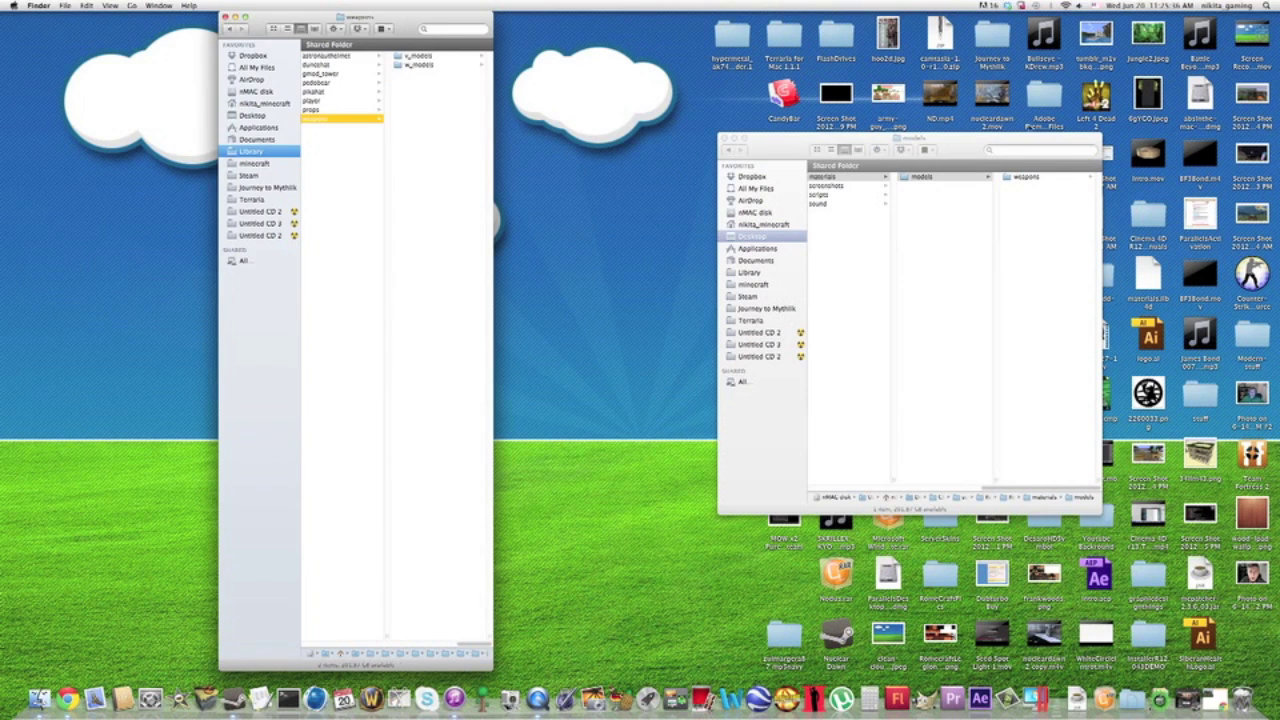
# Move the Tactical M24 folder from the skin's materials/models/weapons/v_models into the game's matching v_models folder.
pyautogui.click(1024, 178)
pyautogui.click(1018, 178)
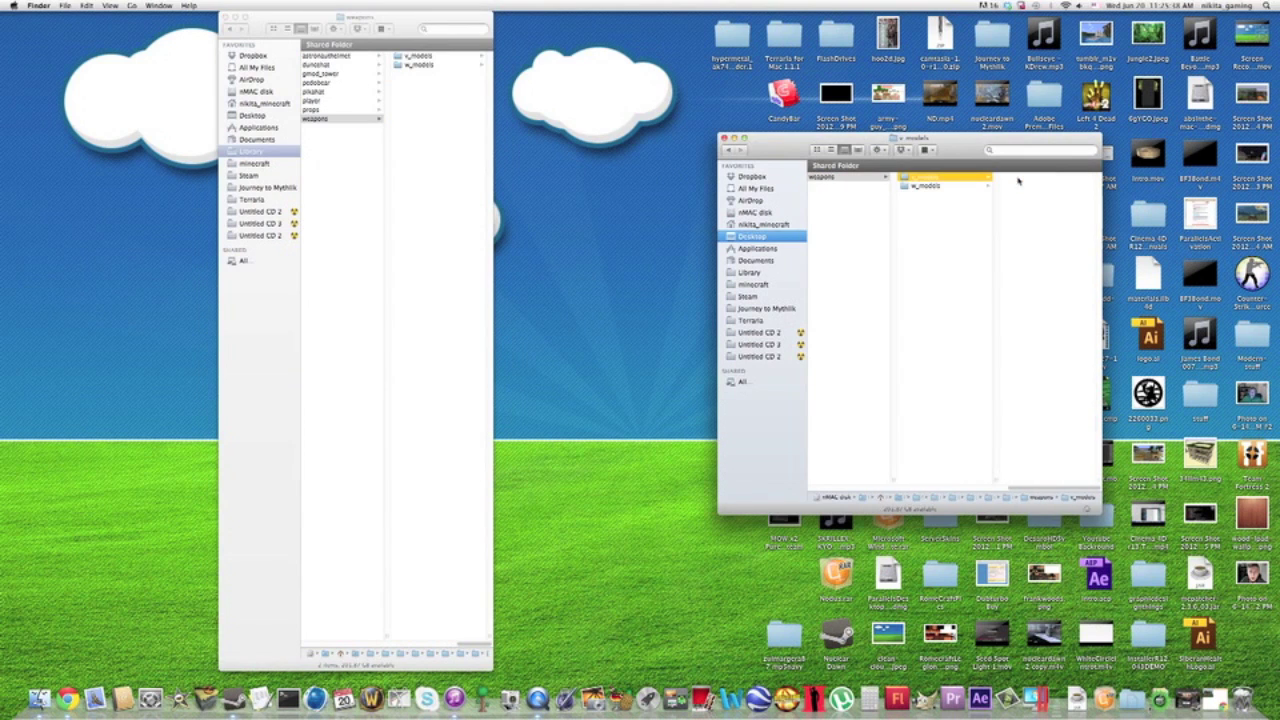
pyautogui.click(1016, 177)
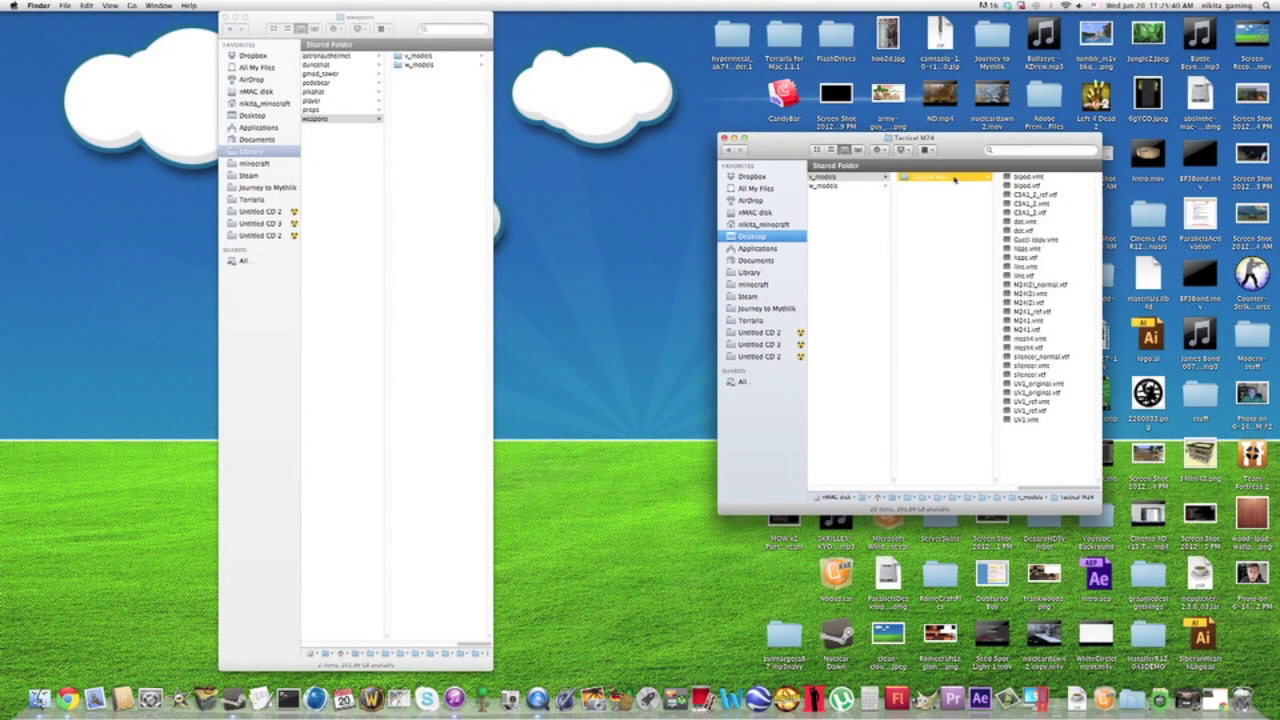
pyautogui.moveTo(938, 181); pyautogui.dragTo(418, 58)
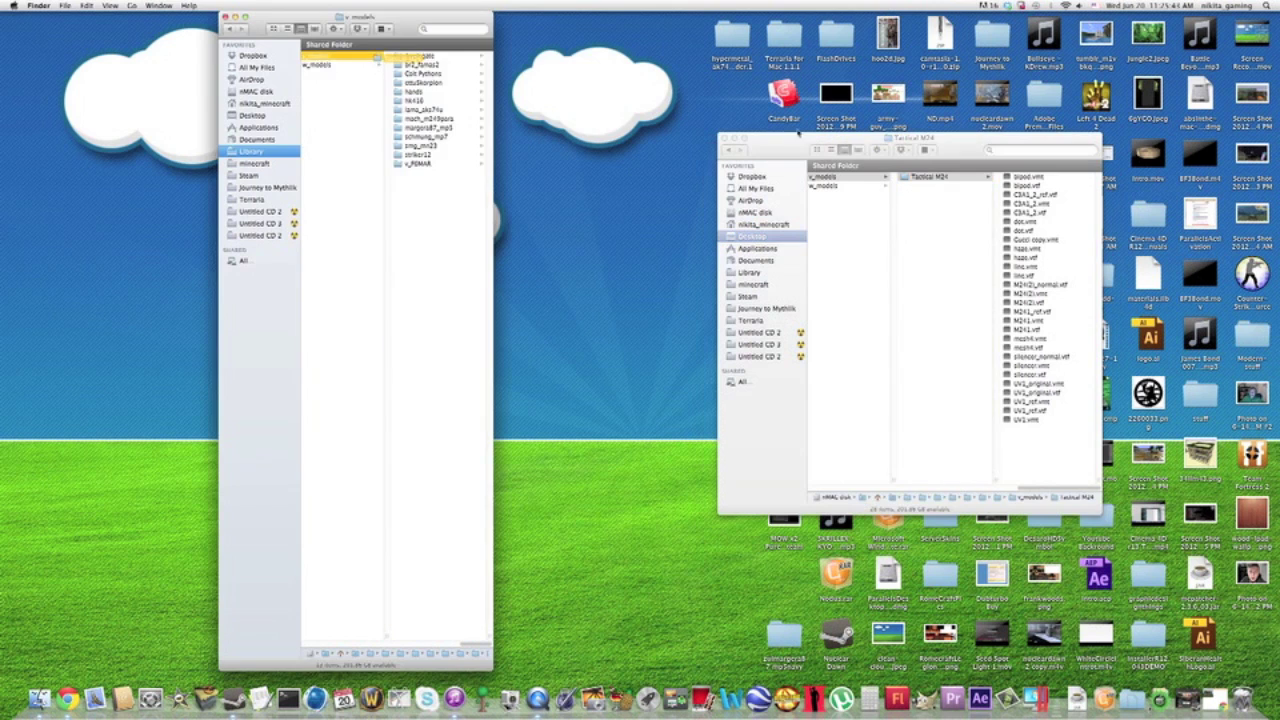
# Move the w_Tactical M24 folder from the skin's w_models into the game's materials/models/weapons/w_models folder.
pyautogui.click(830, 188)
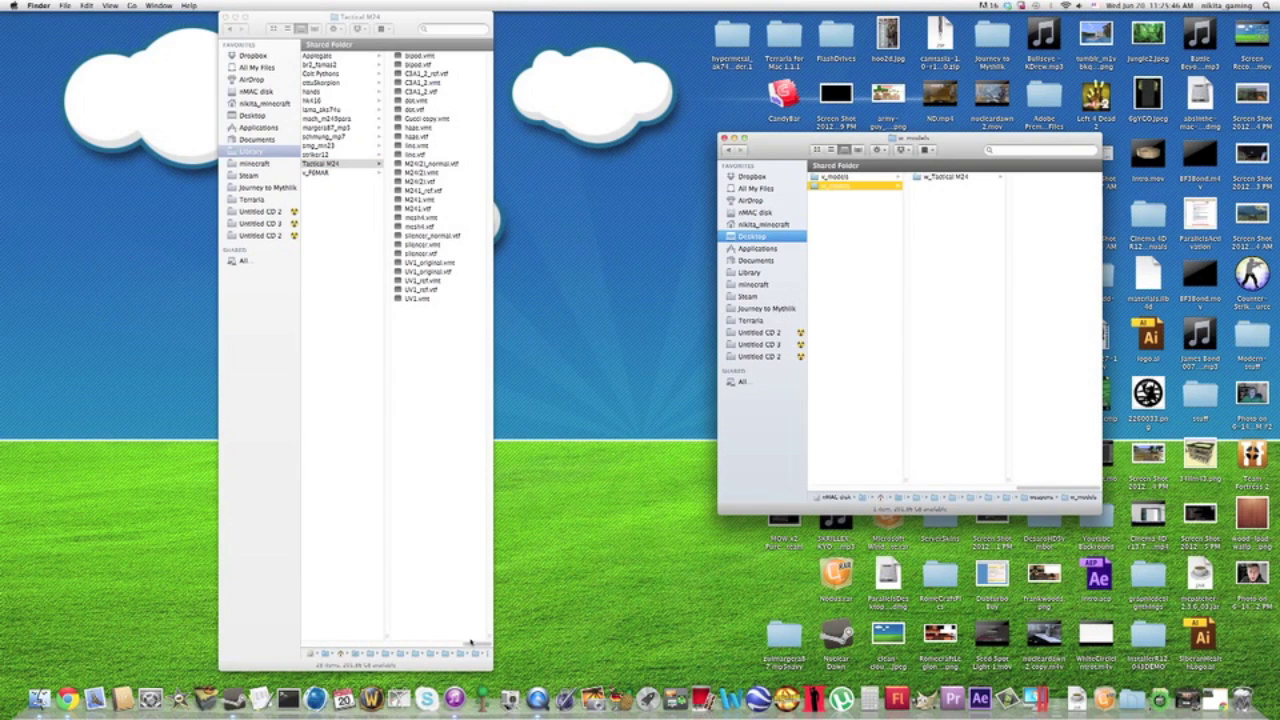
pyautogui.moveTo(470, 642); pyautogui.dragTo(448, 643)
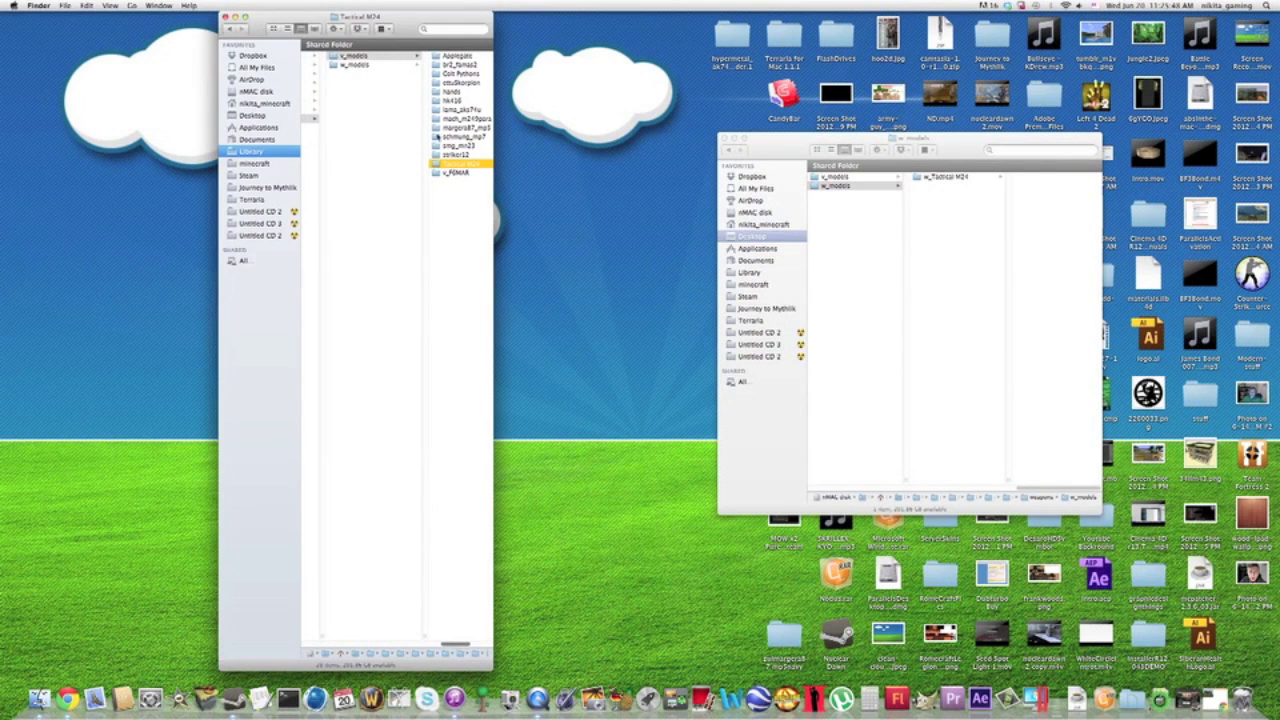
pyautogui.click(410, 65)
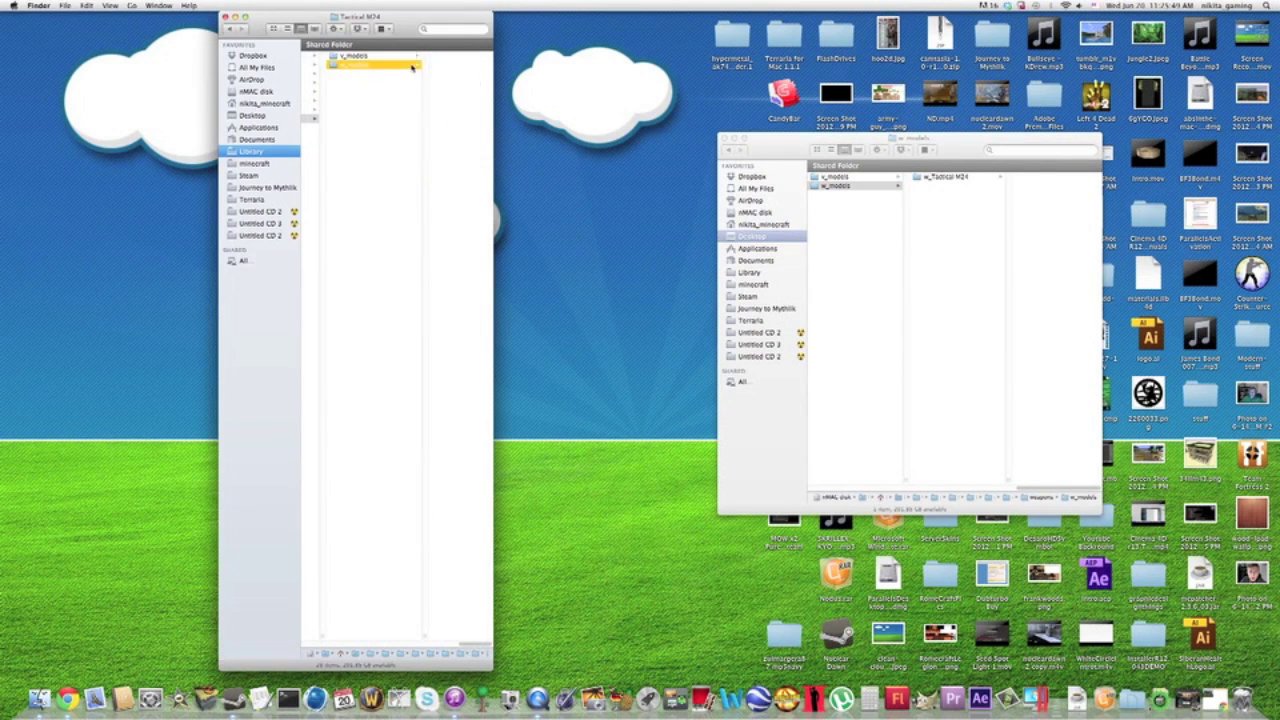
pyautogui.click(960, 180)
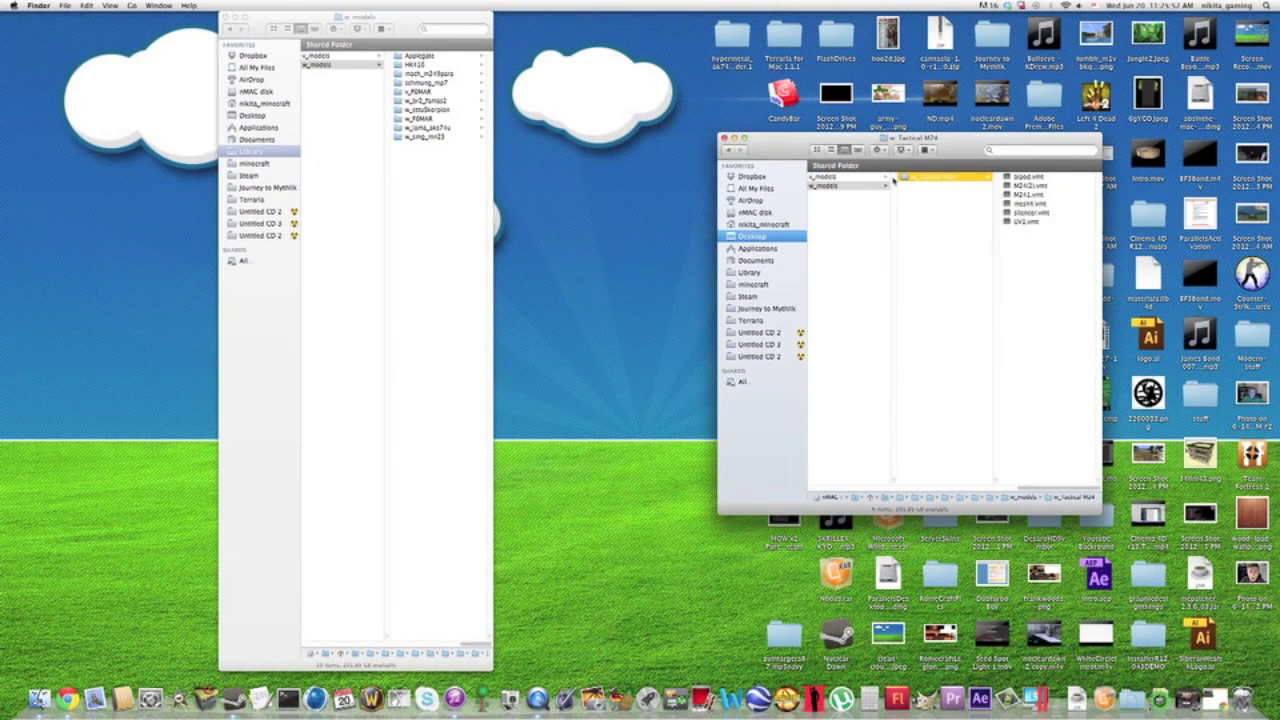
pyautogui.moveTo(766, 250); pyautogui.dragTo(457, 233)
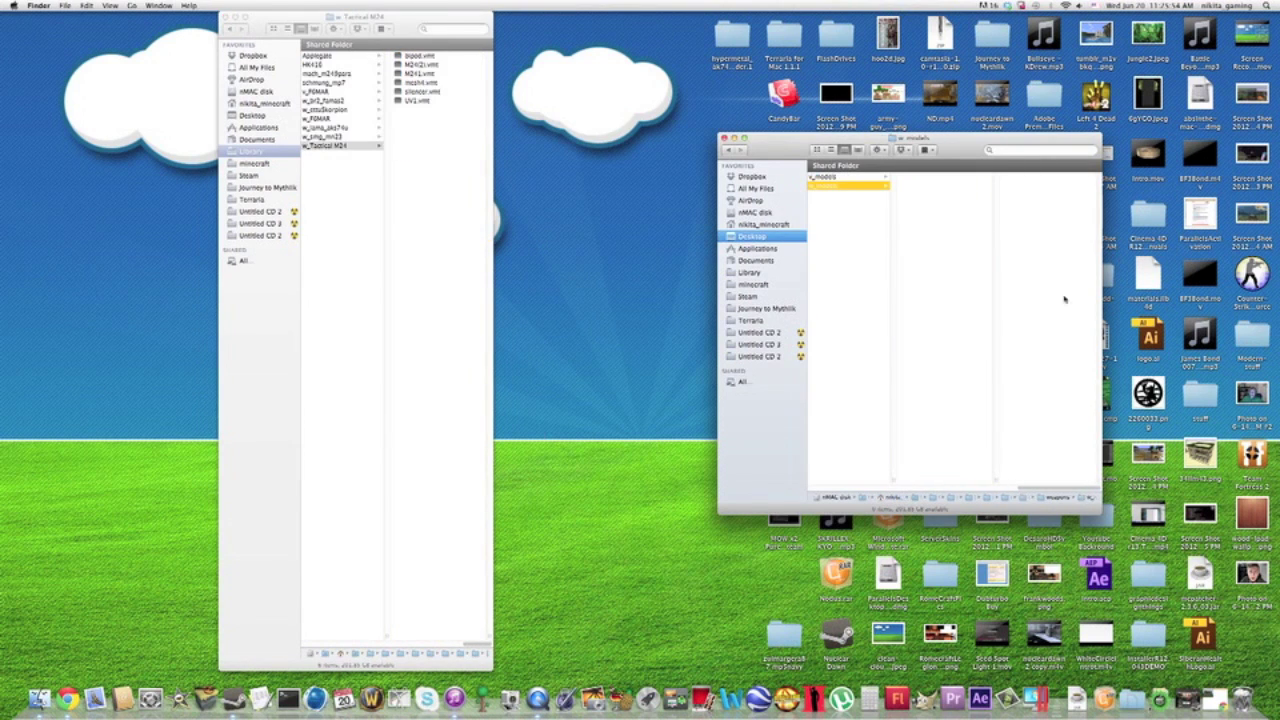
# Delete the materials and screenshots folders from the skin's Required.rar Folder.
pyautogui.hscroll(-10, 1050, 470)
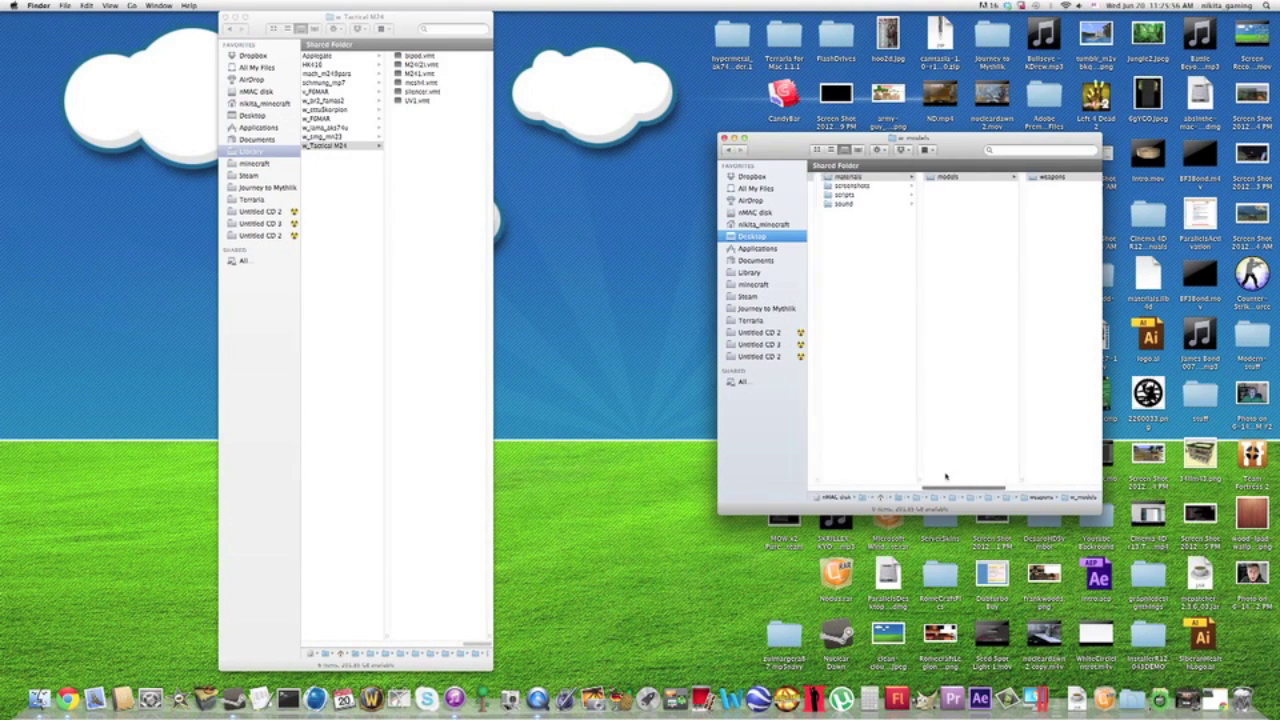
pyautogui.click(898, 185)
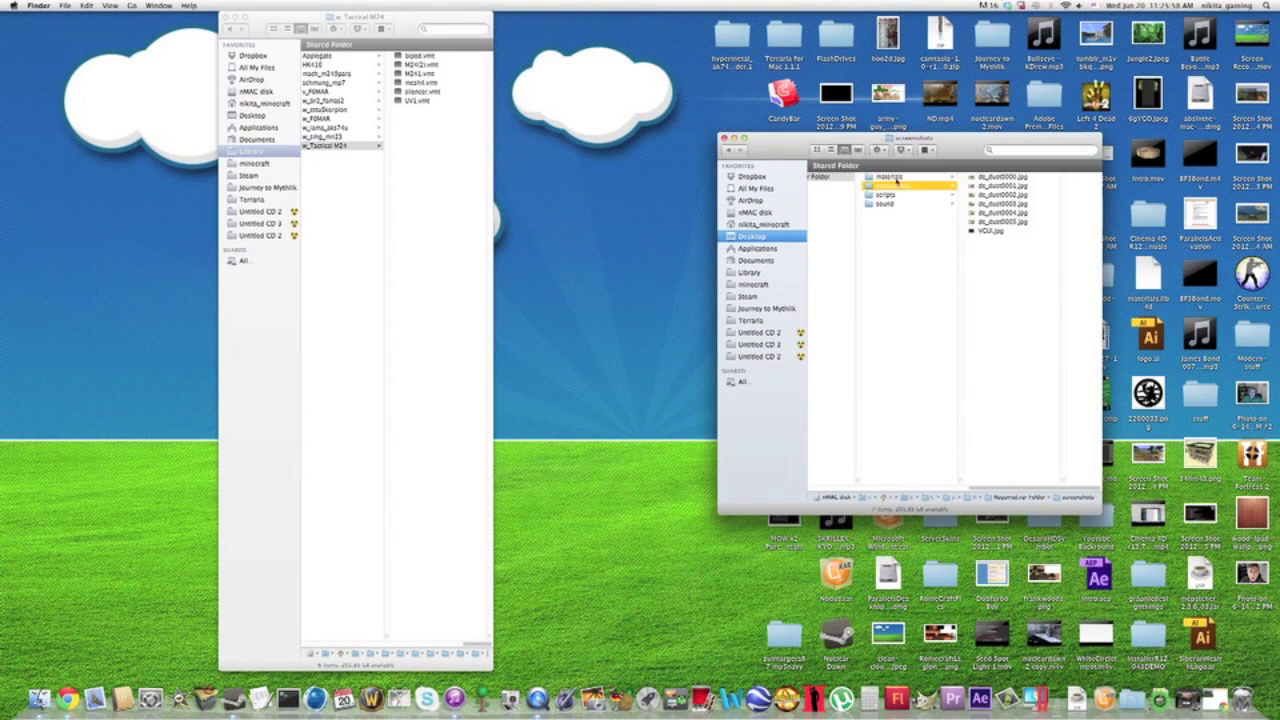
pyautogui.keyDown('super'); pyautogui.click(895, 177); pyautogui.keyUp('super')
pyautogui.press('super+BackSpace')
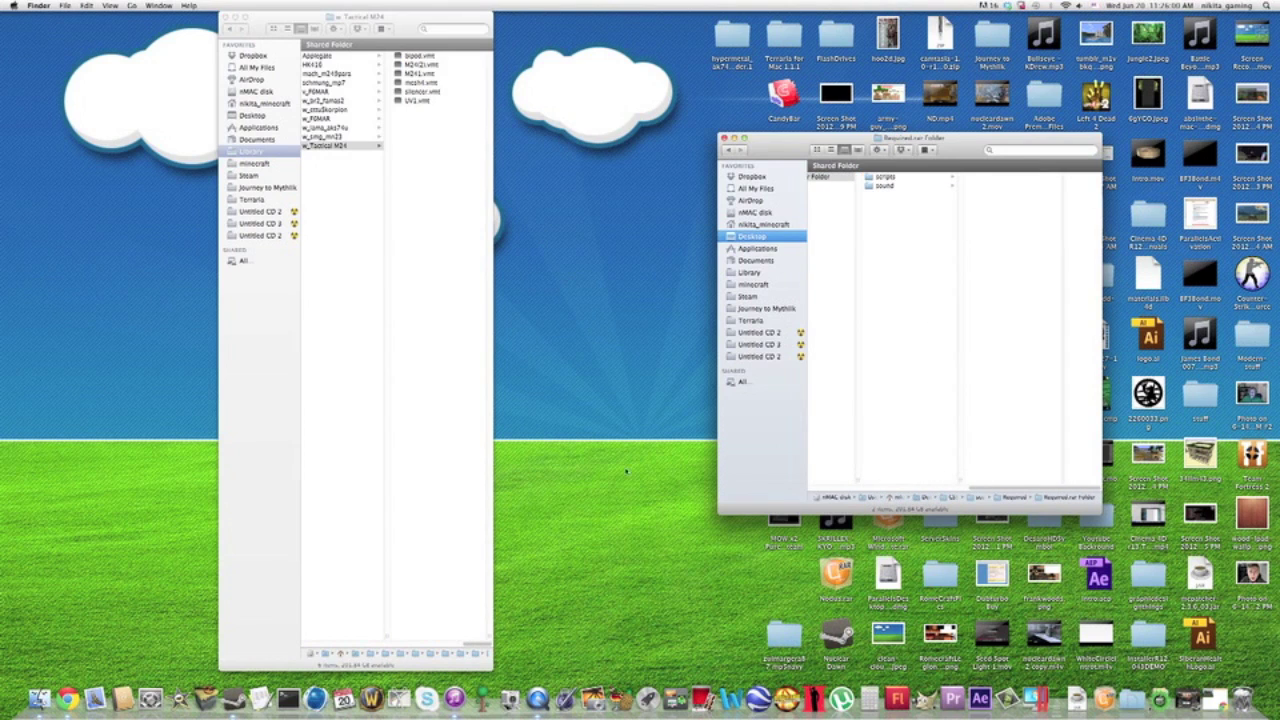
# Move scout.txt from the skin's scripts/weapons folder into the weapons folder inside the game's cstrike/scripts.
pyautogui.moveTo(481, 651); pyautogui.dragTo(397, 645)
pyautogui.click(436, 244)
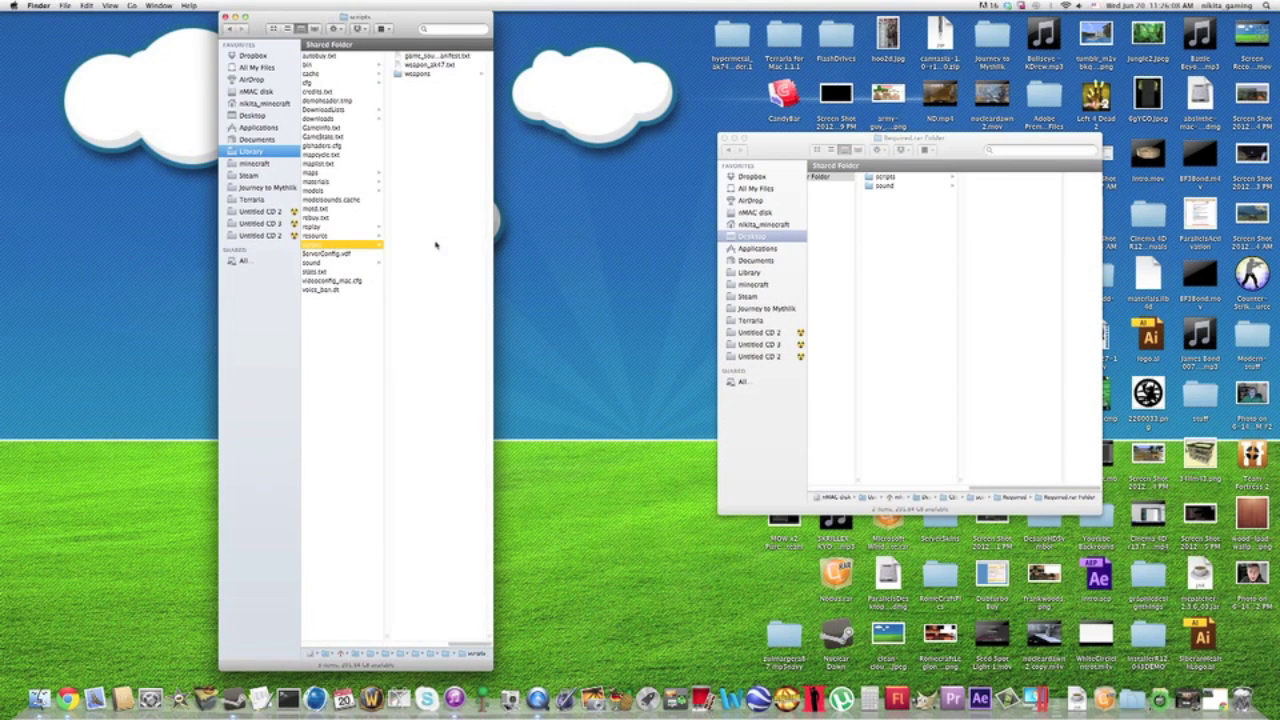
pyautogui.click(922, 180)
pyautogui.click(886, 178)
pyautogui.click(1020, 187)
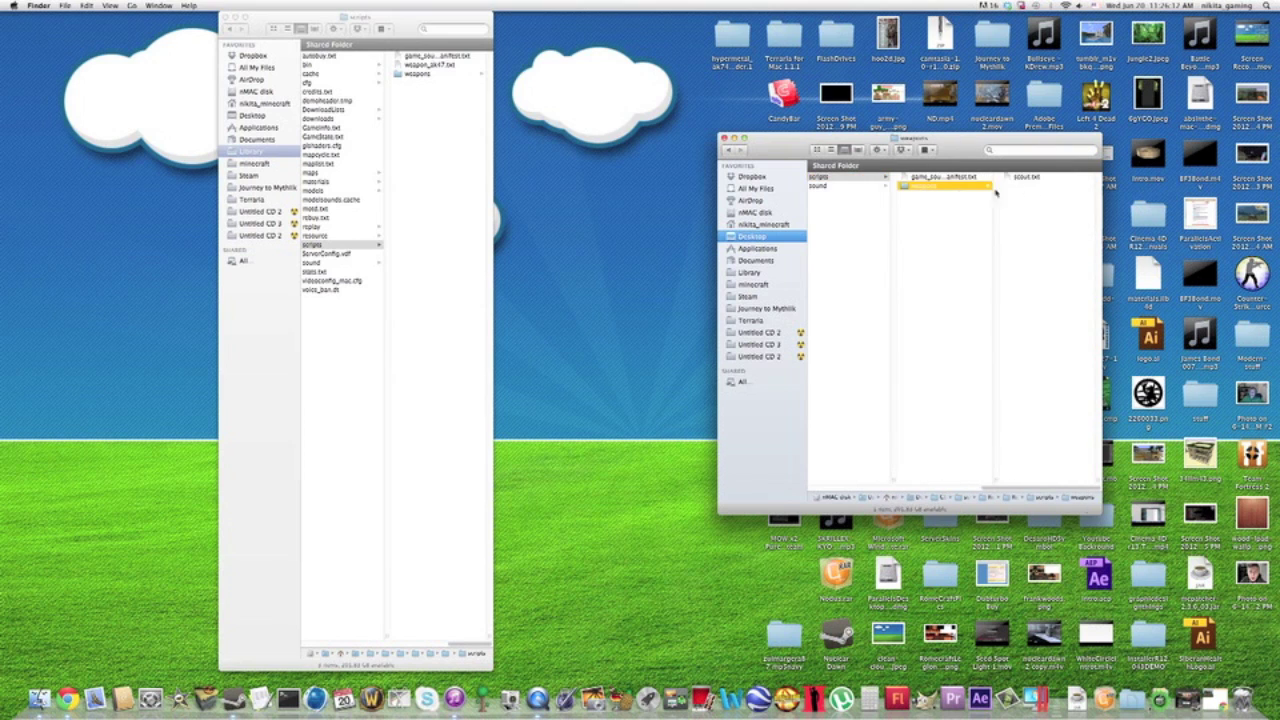
pyautogui.click(1025, 179)
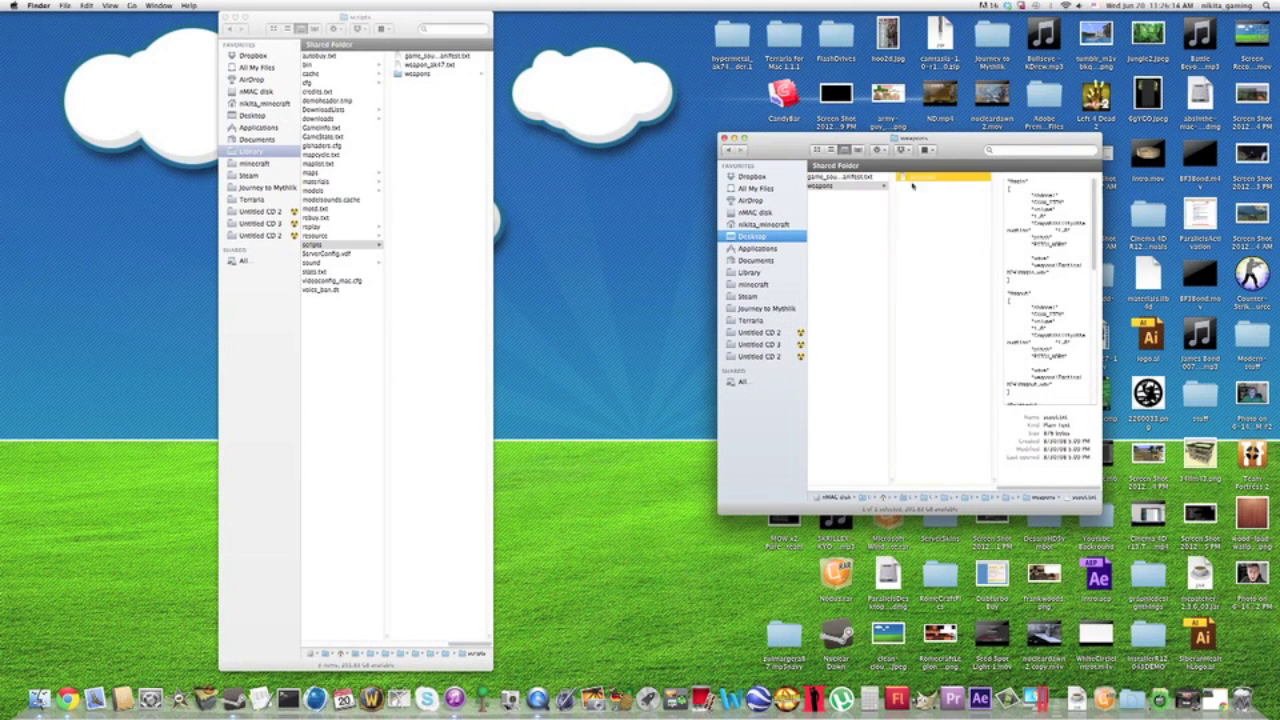
pyautogui.moveTo(912, 185); pyautogui.dragTo(418, 74)
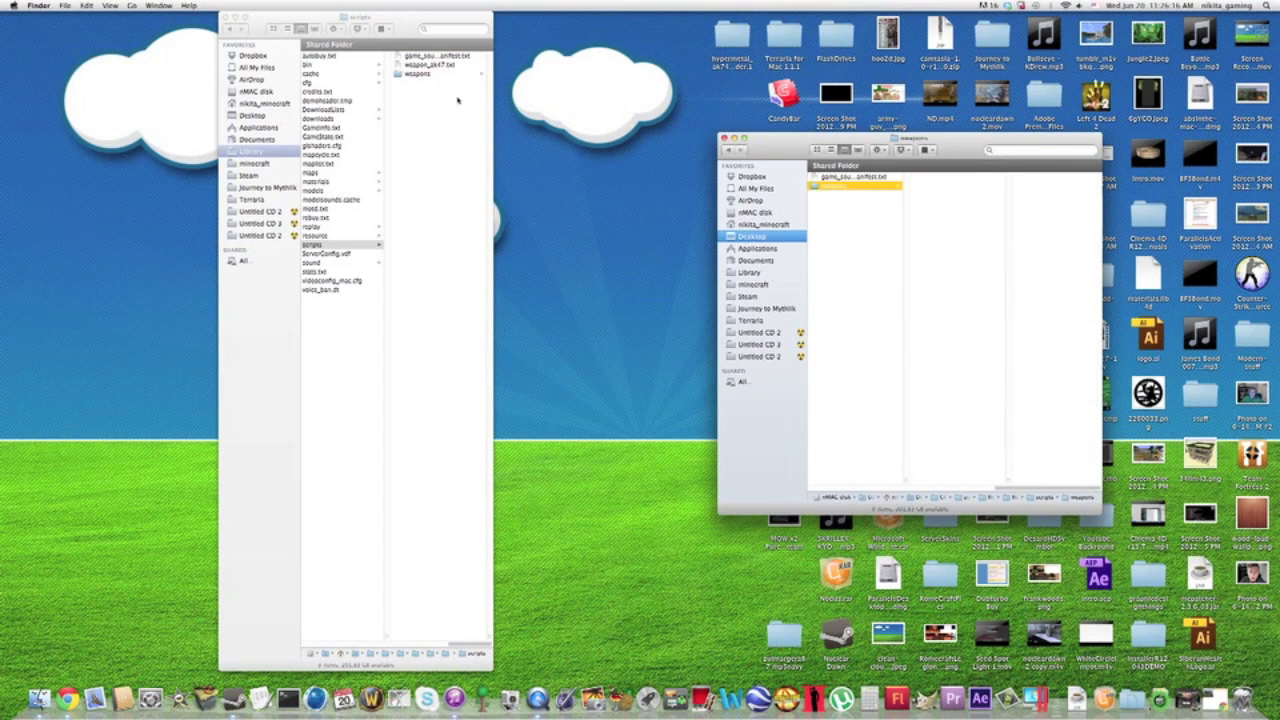
# Review the skin's game_sounds_manifest.txt and delete the scripts folder from the Required.rar Folder.
pyautogui.click(866, 178)
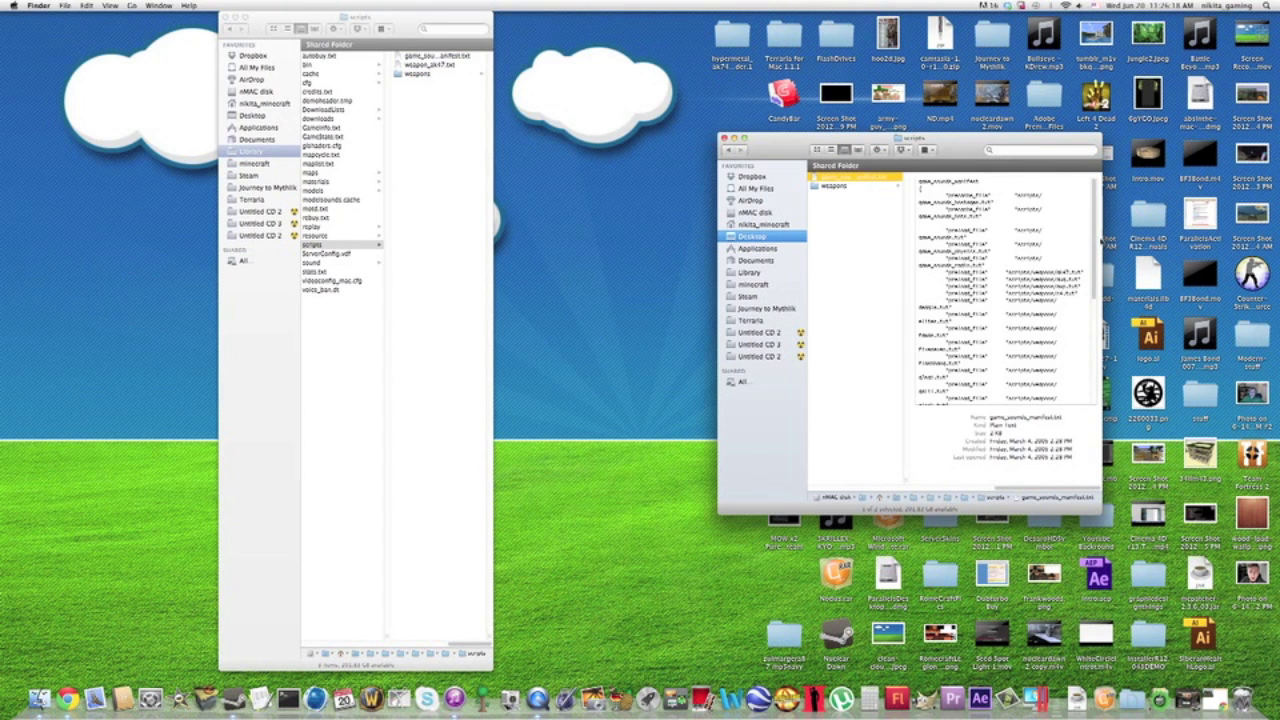
pyautogui.scroll(-10, 1063, 243)
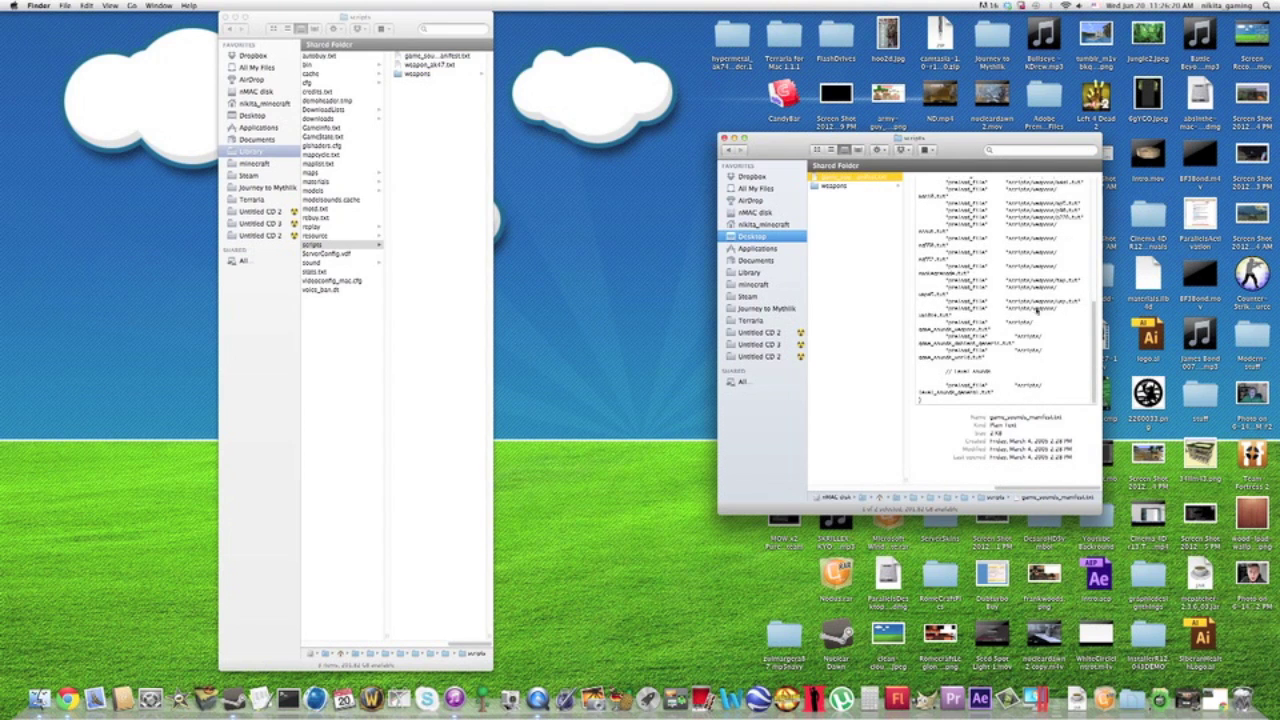
pyautogui.scroll(10, 1037, 312)
pyautogui.click(449, 62)
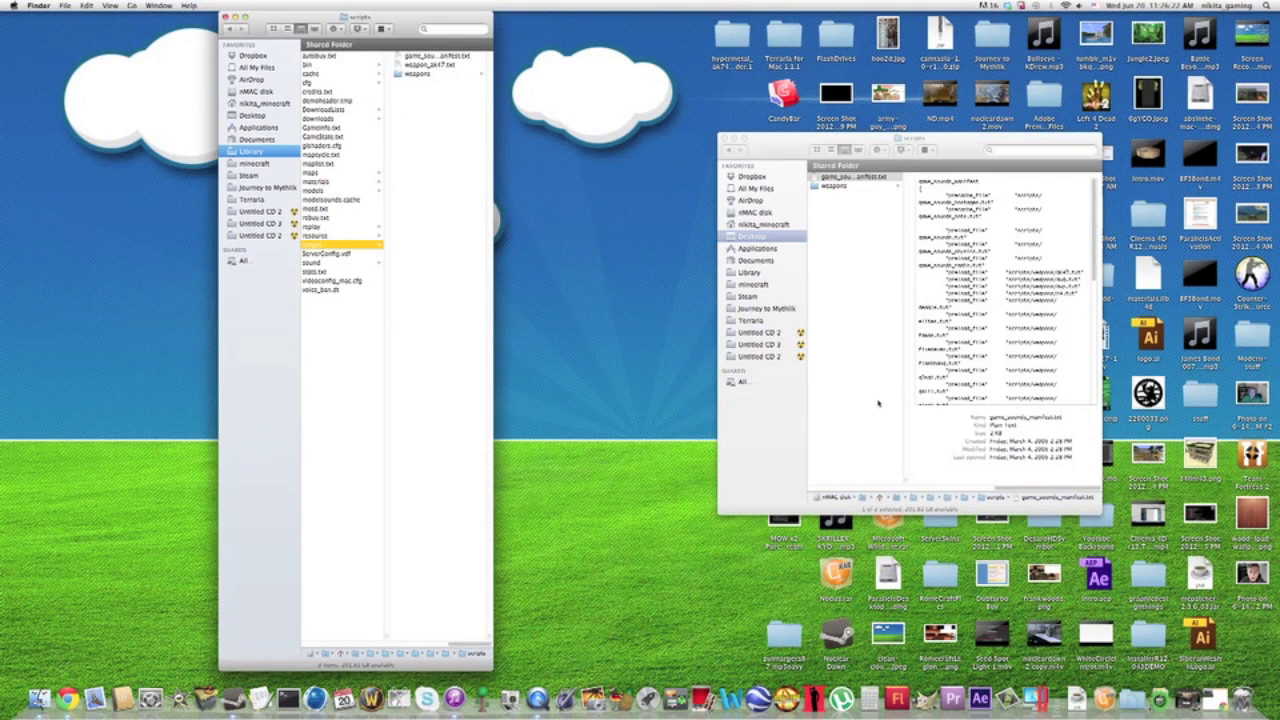
pyautogui.moveTo(1042, 489); pyautogui.dragTo(989, 490)
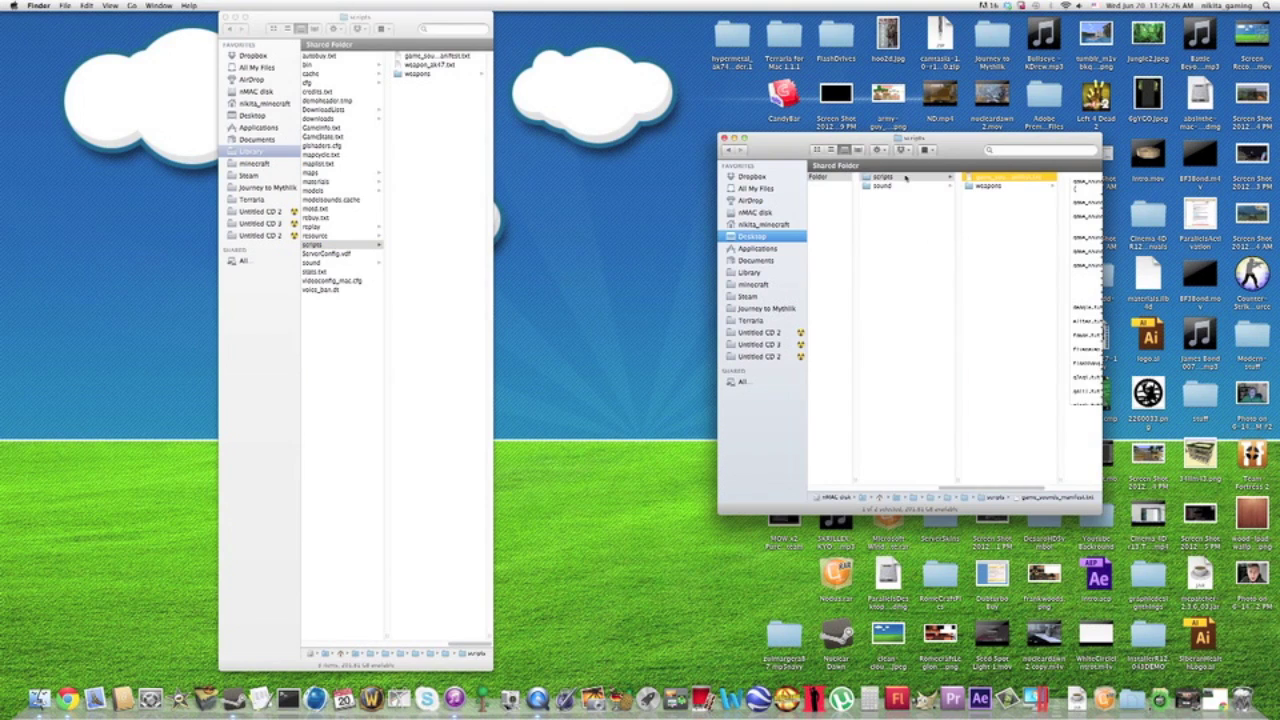
pyautogui.click(905, 177)
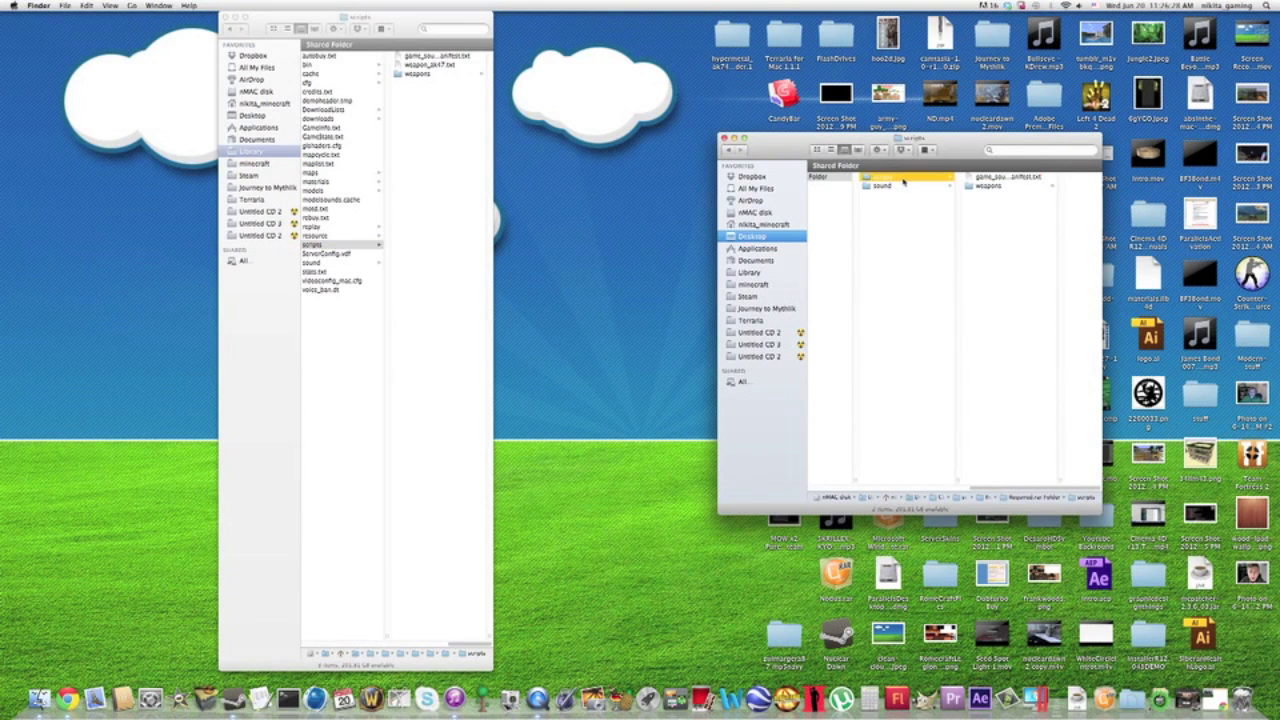
pyautogui.press('super+BackSpace')
# Move the Tactical M24 folder from the skin's sound/weapons into the weapons folder inside the game's cstrike/sound.
pyautogui.click(903, 179)
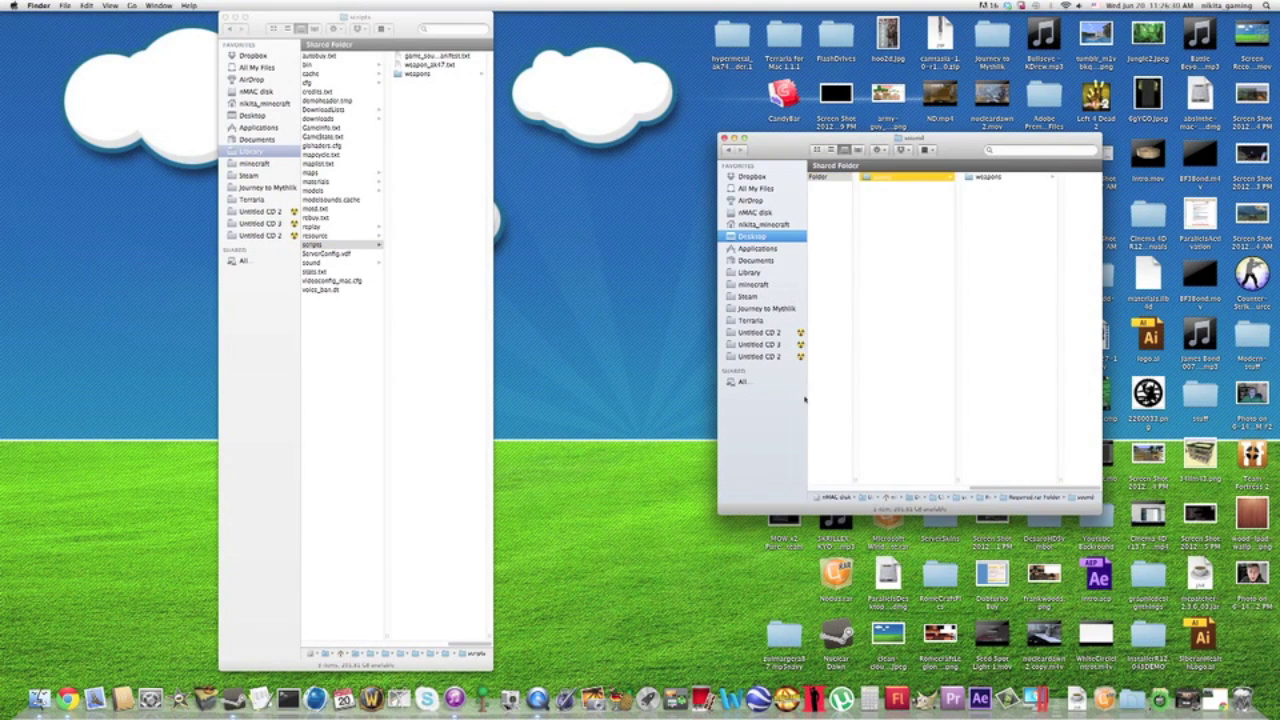
pyautogui.moveTo(457, 646); pyautogui.dragTo(434, 646)
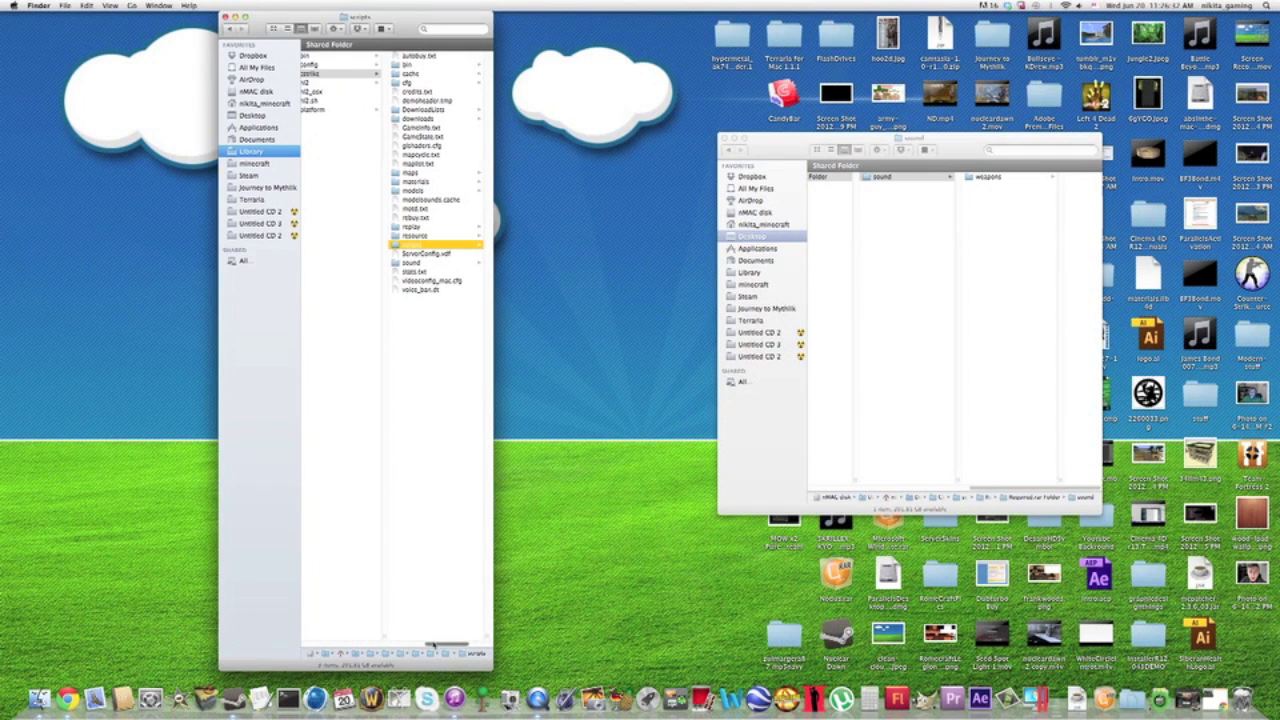
pyautogui.click(465, 266)
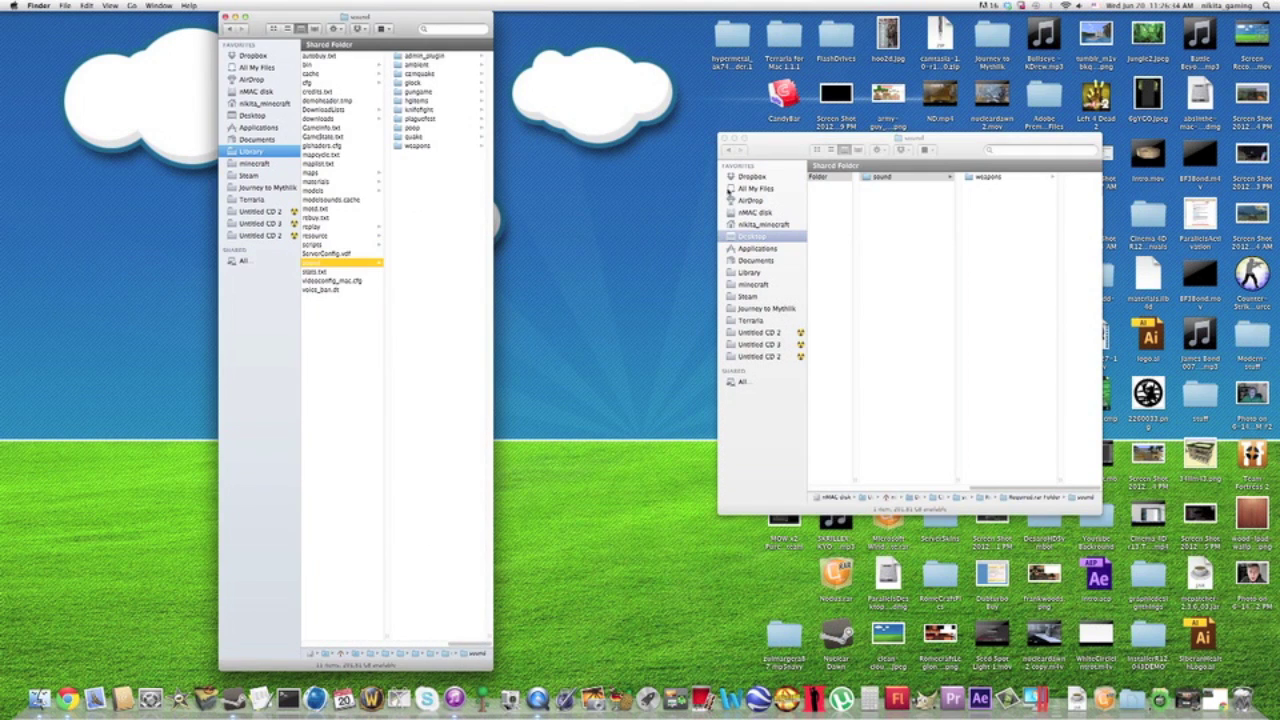
pyautogui.click(985, 178)
pyautogui.click(918, 180)
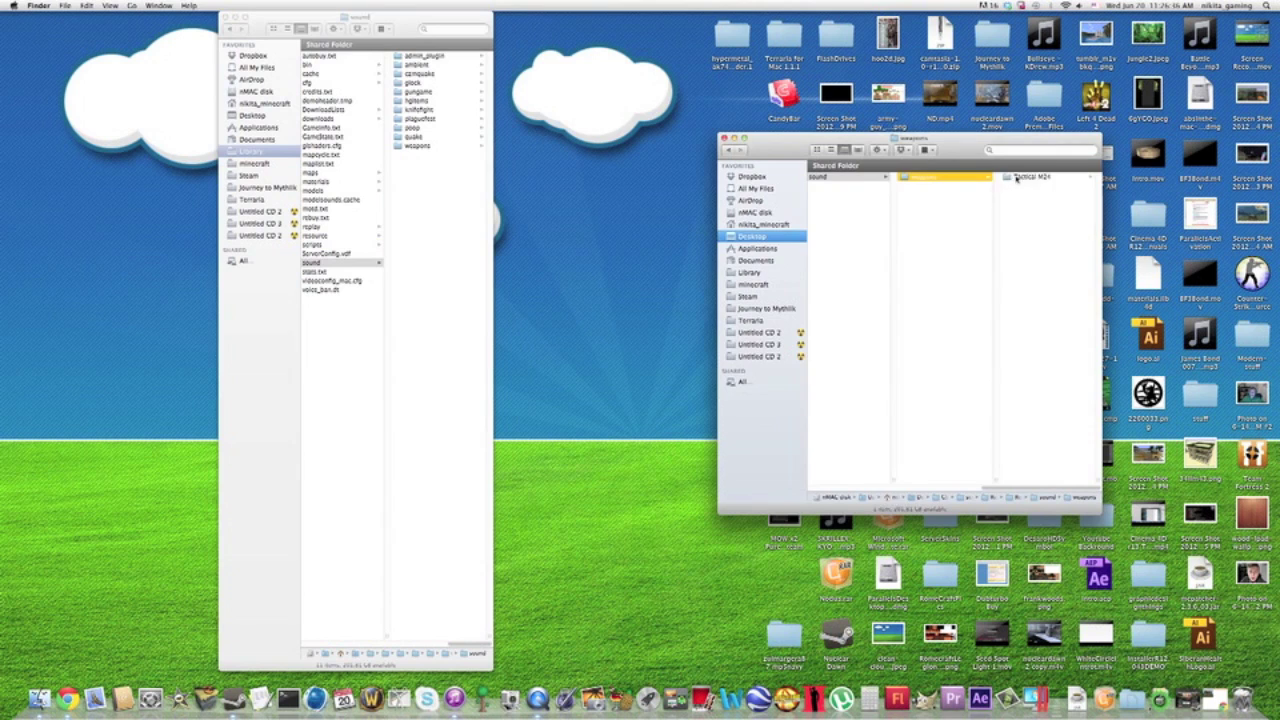
pyautogui.click(415, 146)
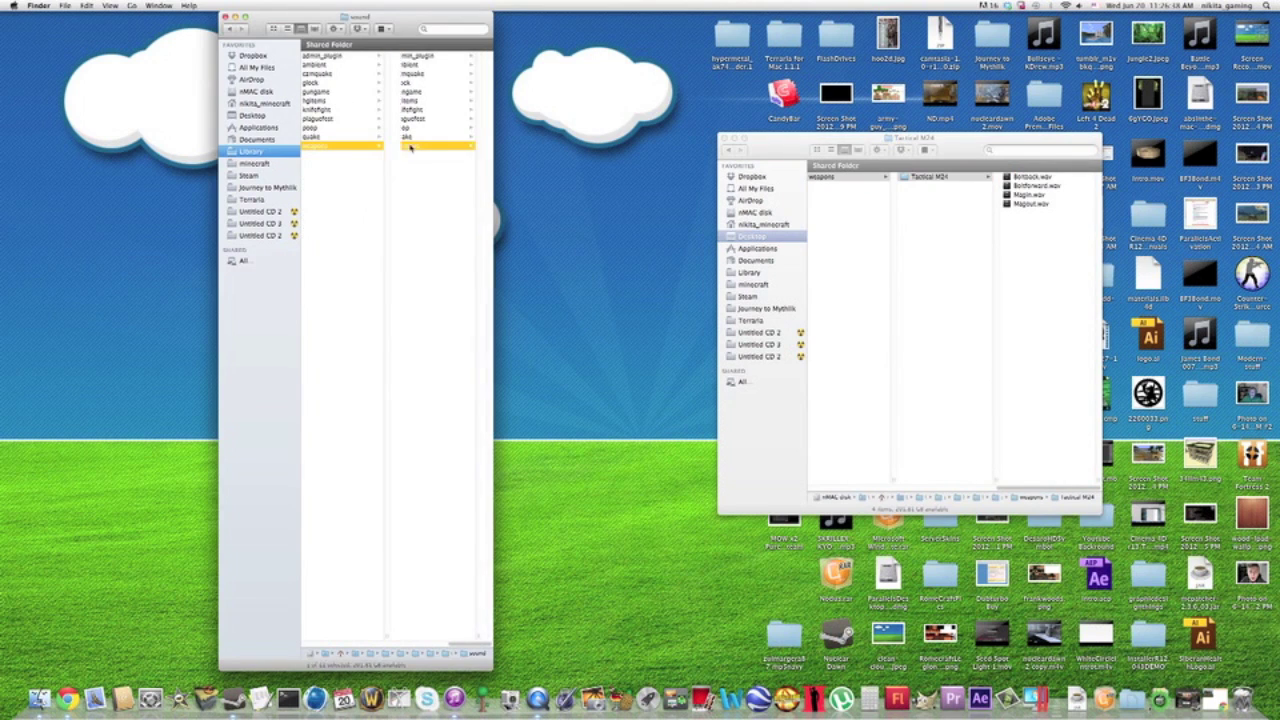
pyautogui.moveTo(928, 177); pyautogui.dragTo(477, 323)
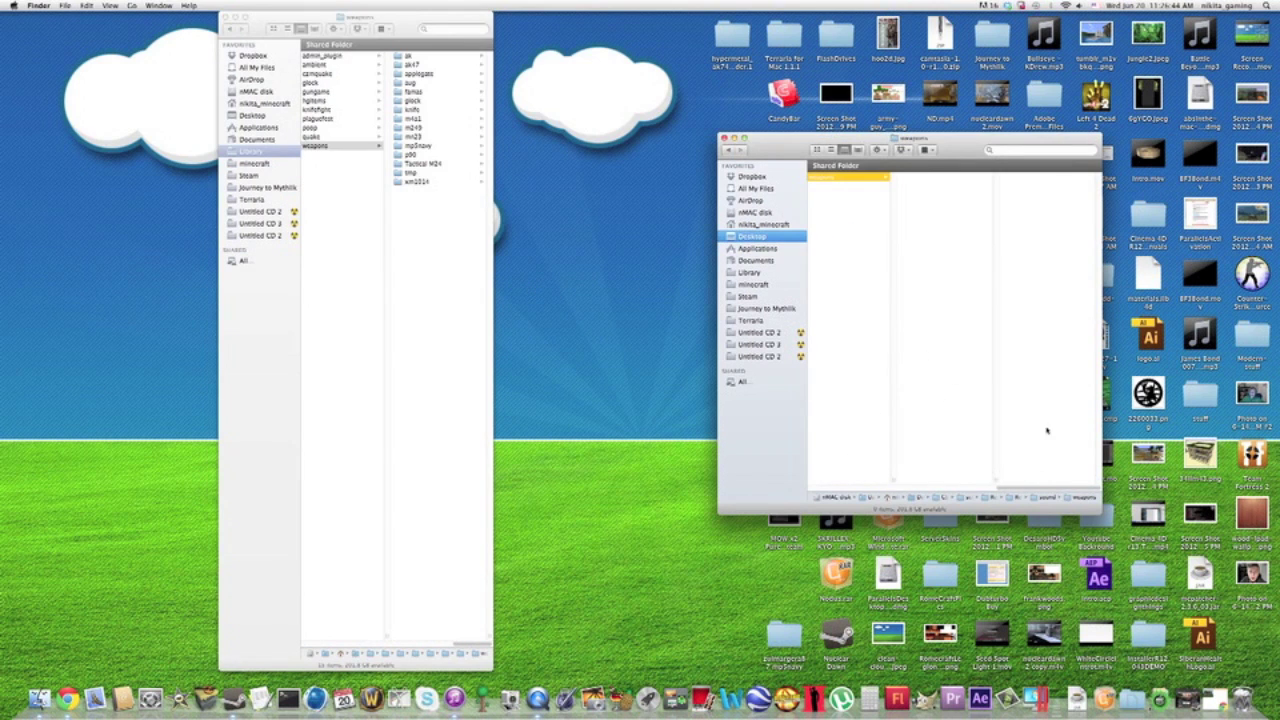
# Delete the Required folder from the scout skin folder.
pyautogui.moveTo(1037, 483); pyautogui.dragTo(903, 484)
pyautogui.click(880, 194)
pyautogui.click(879, 186)
pyautogui.click(878, 195)
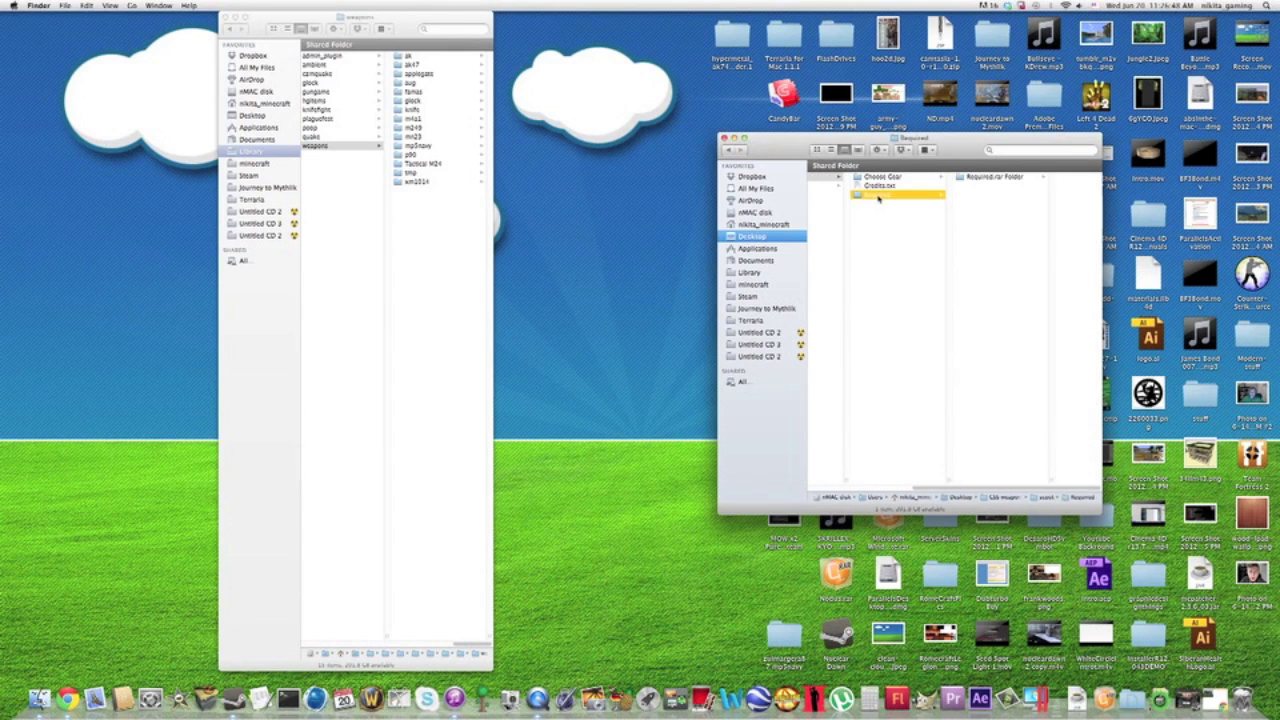
pyautogui.press('super+BackSpace')
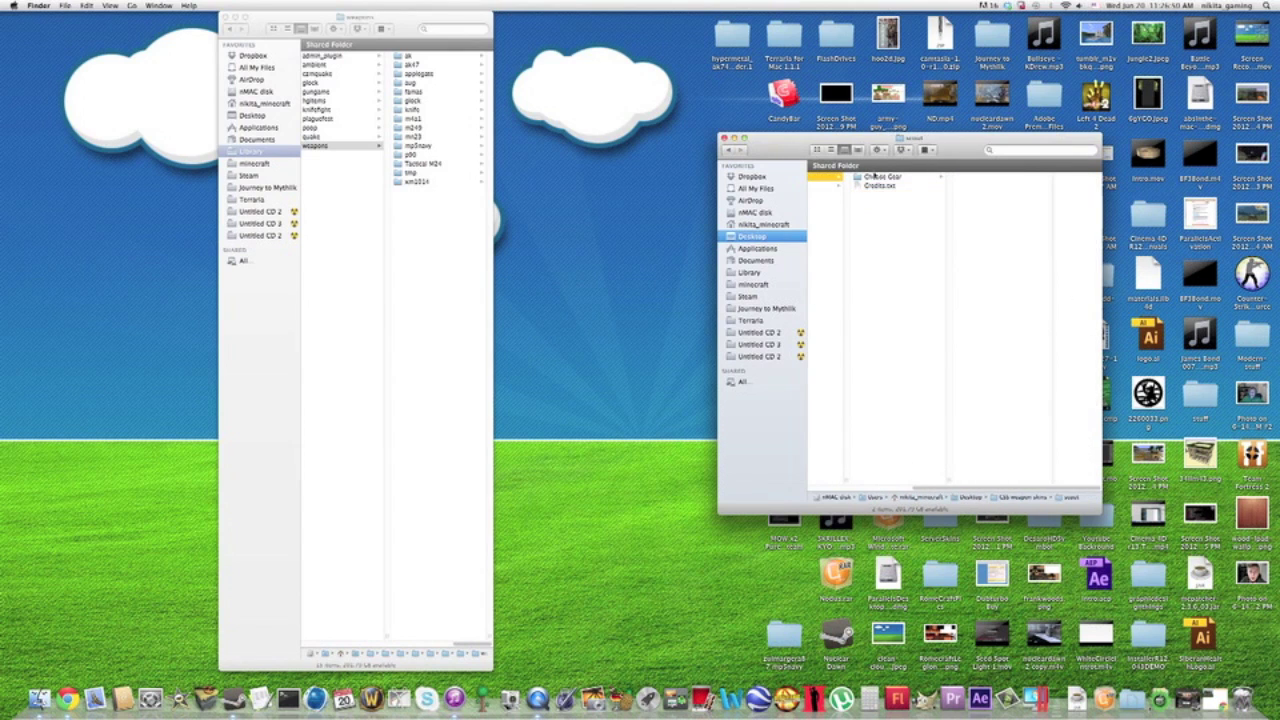
# Expand Suppressed.rar in the skin's Choose Gear folder and open the extracted Suppressed.rar Folder.
pyautogui.click(876, 176)
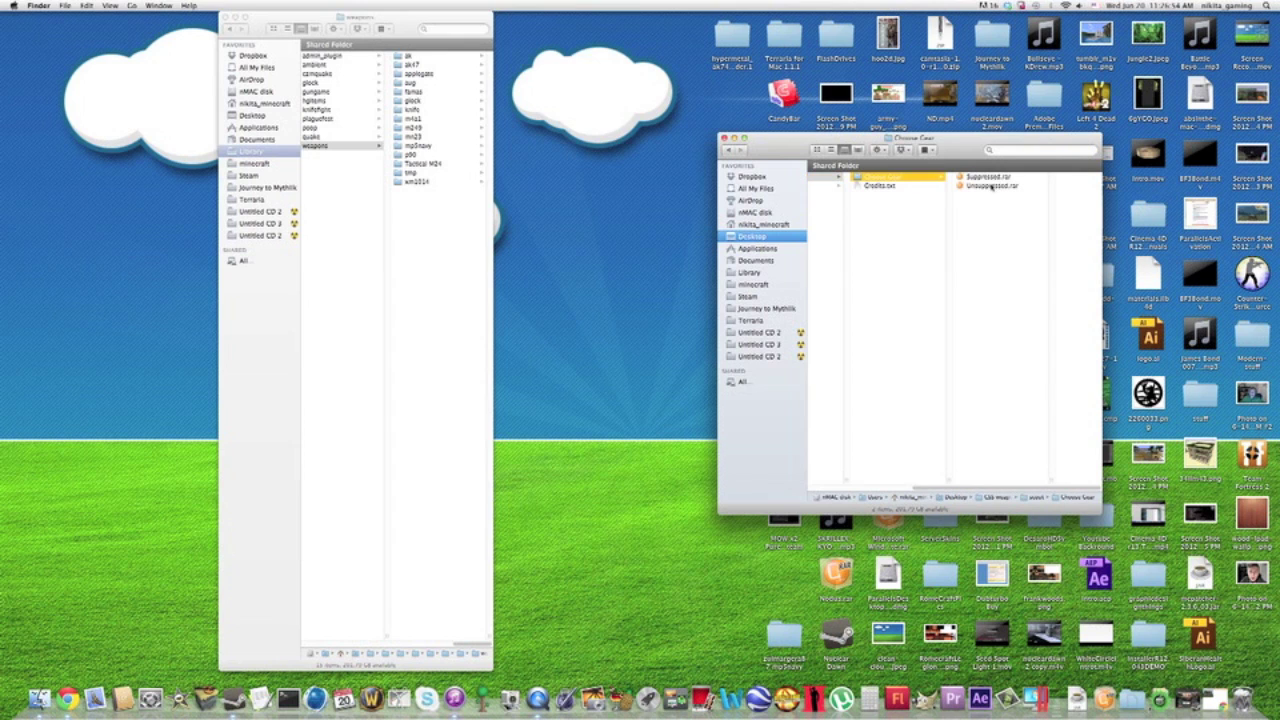
pyautogui.doubleClick(990, 177)
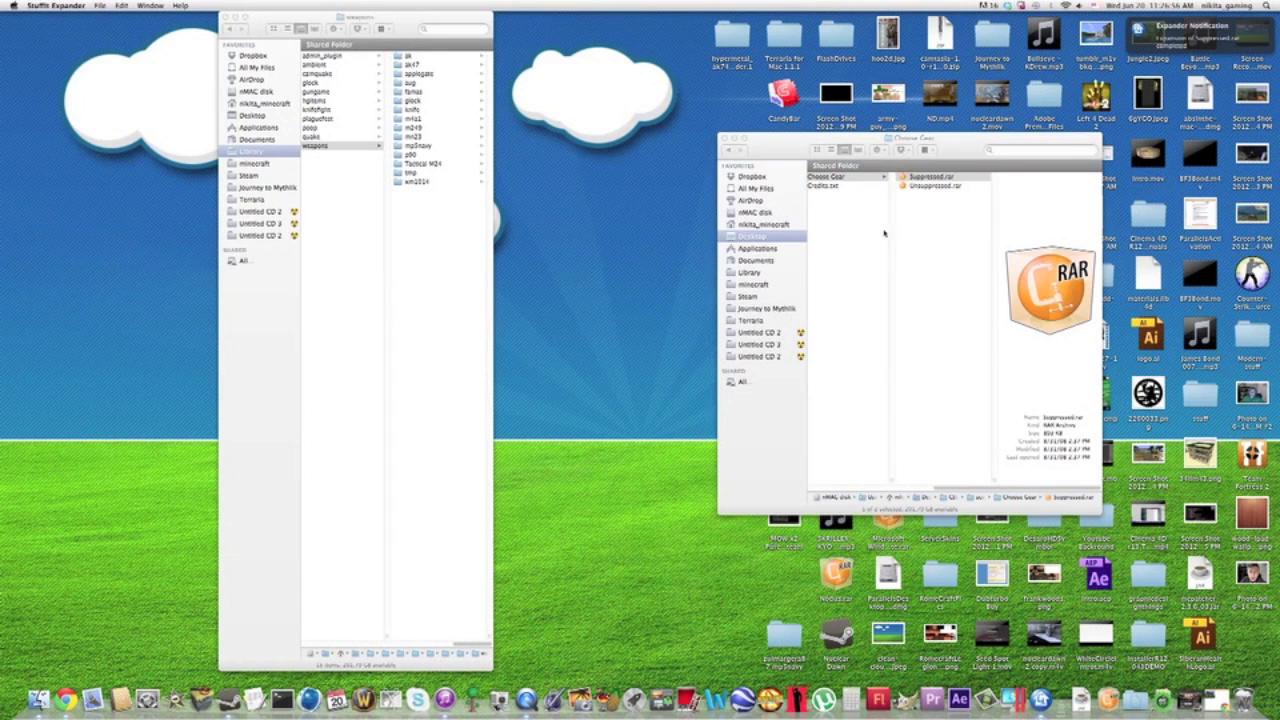
pyautogui.click(941, 188)
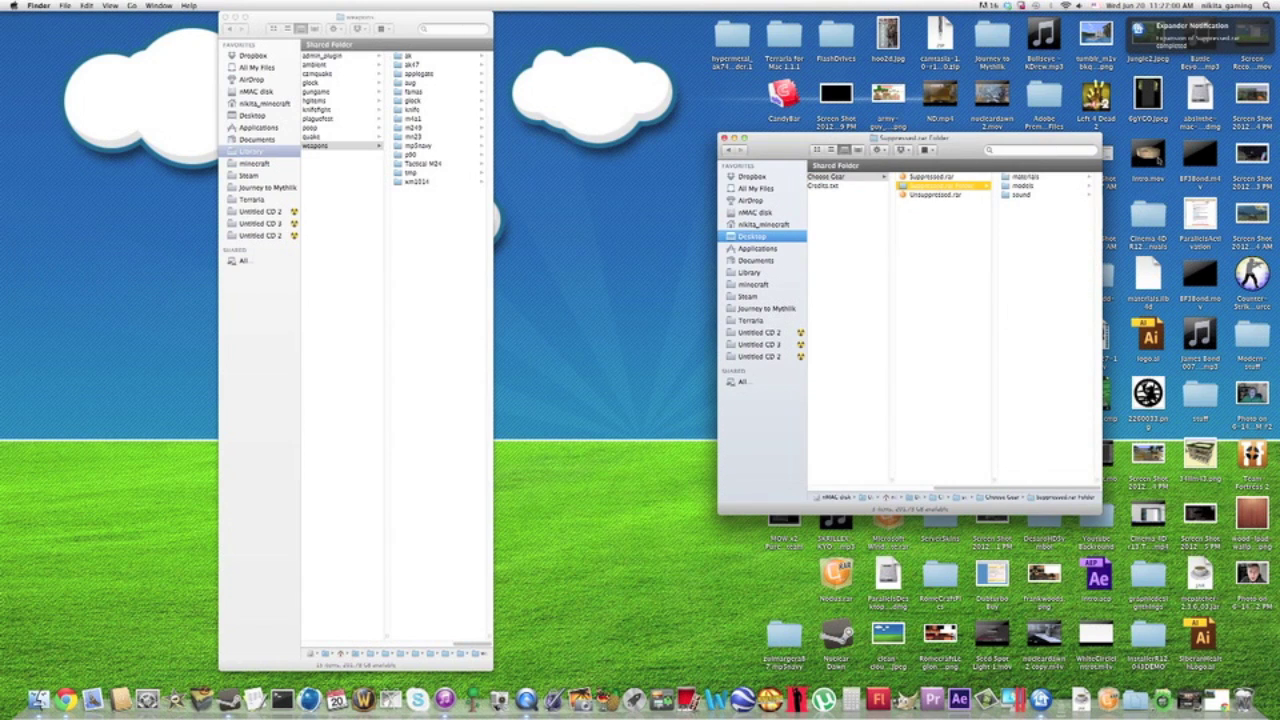
# Open the materials folder in both the Suppressed.rar Folder and the game's cstrike folder.
pyautogui.click(1070, 177)
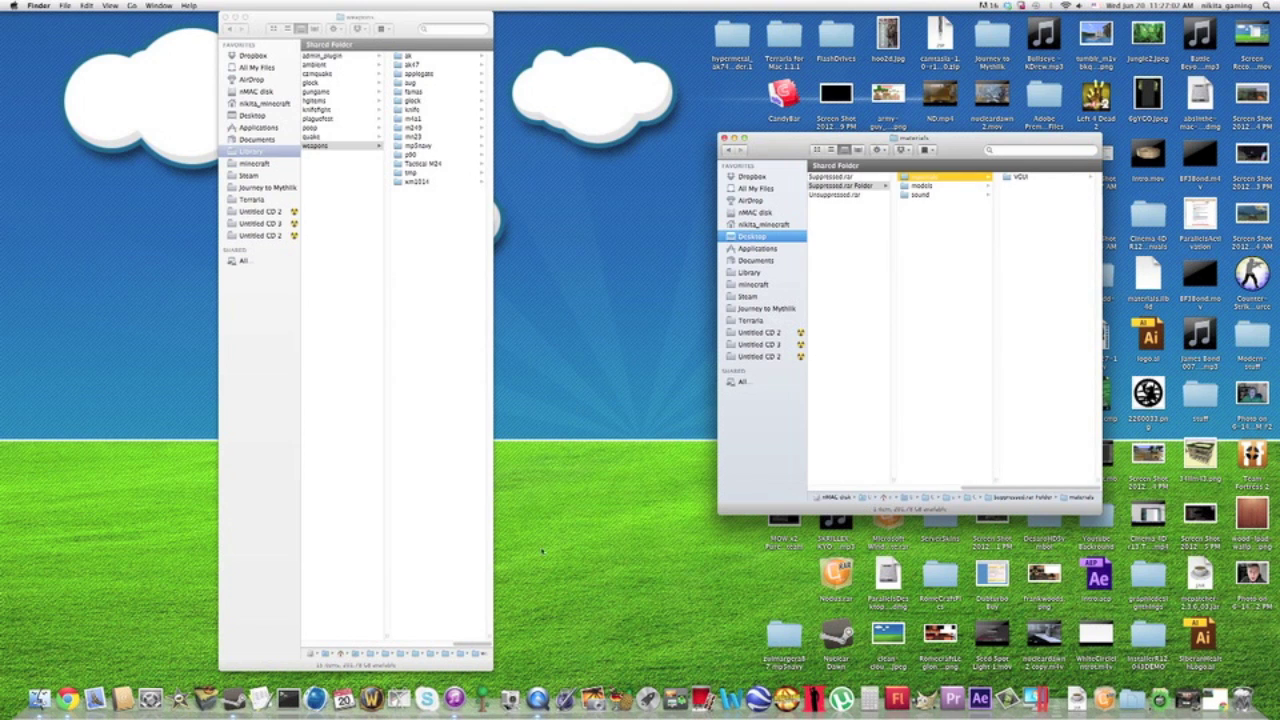
pyautogui.moveTo(478, 648)
pyautogui.mouseDown()
pyautogui.moveTo(425, 646)
pyautogui.moveTo(470, 647)
pyautogui.mouseUp()
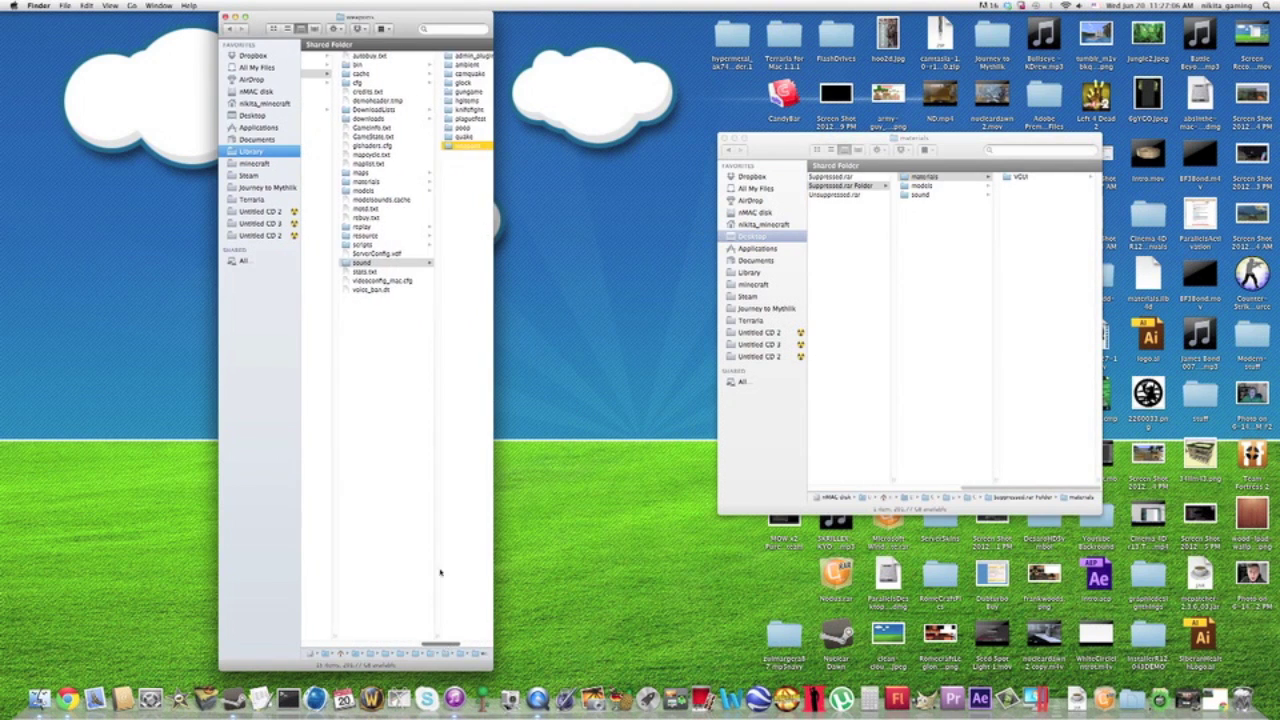
pyautogui.click(375, 181)
pyautogui.click(432, 56)
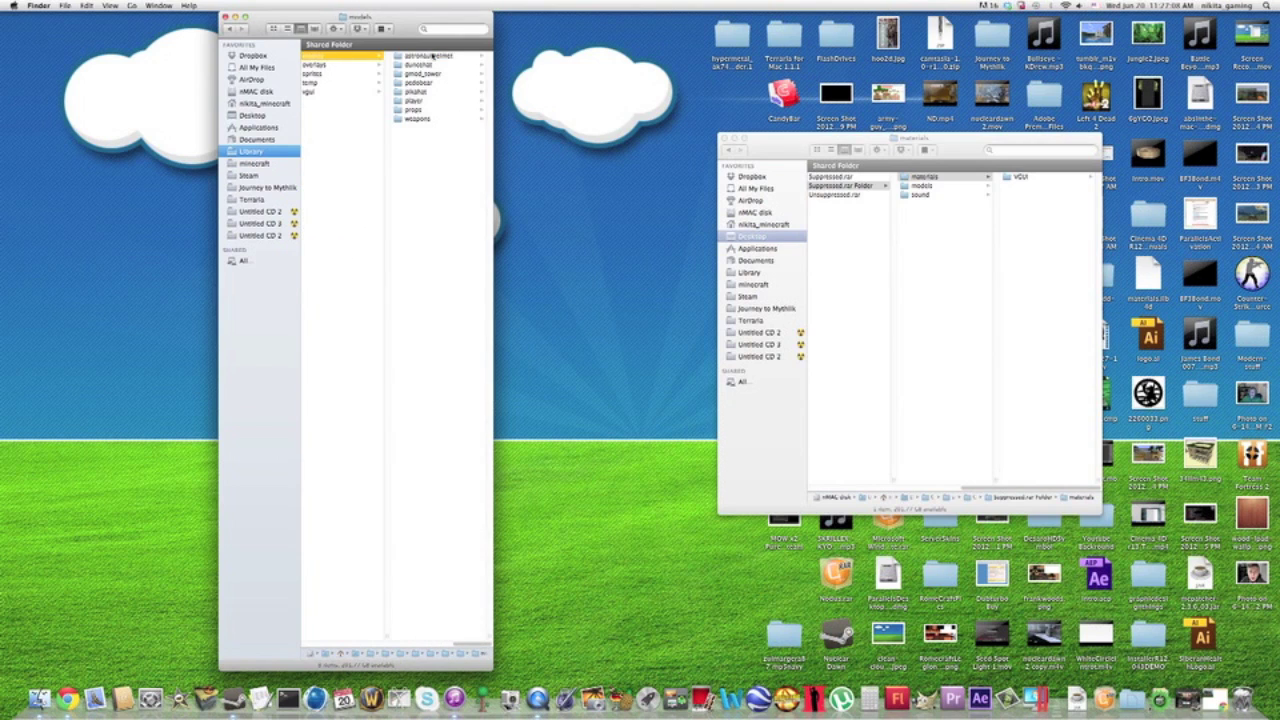
pyautogui.click(449, 119)
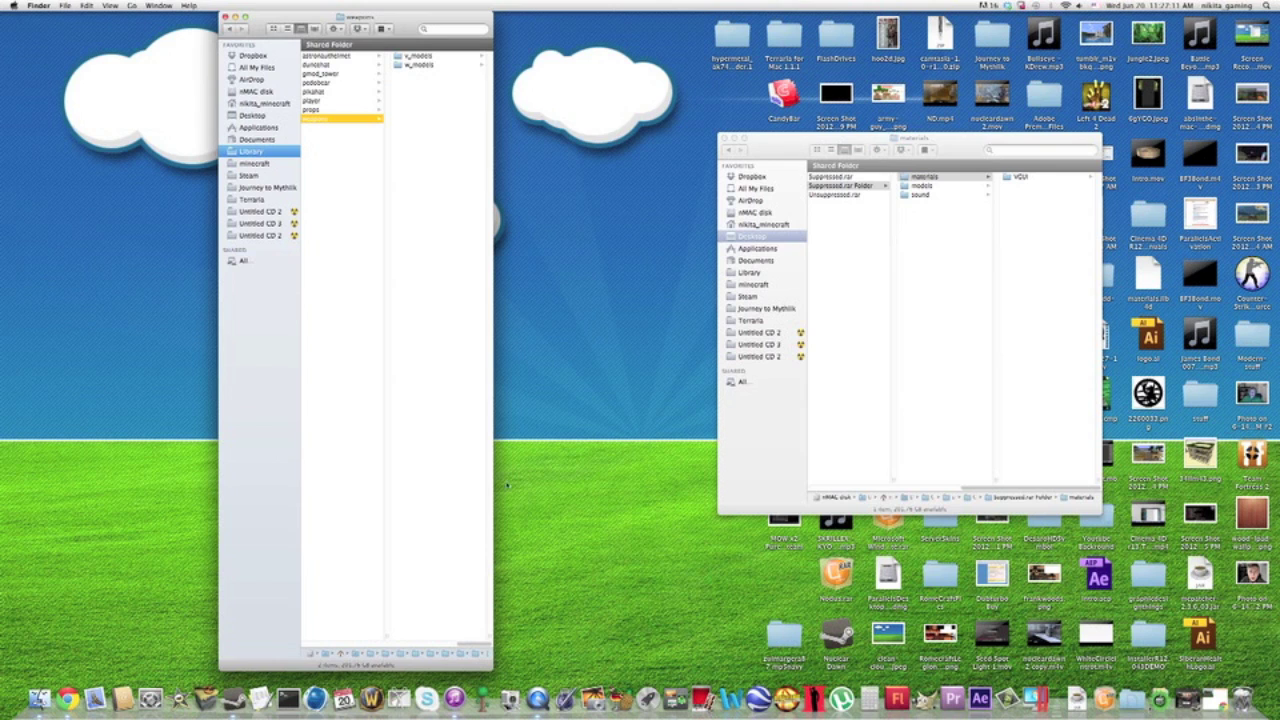
pyautogui.hscroll(-5, 474, 651)
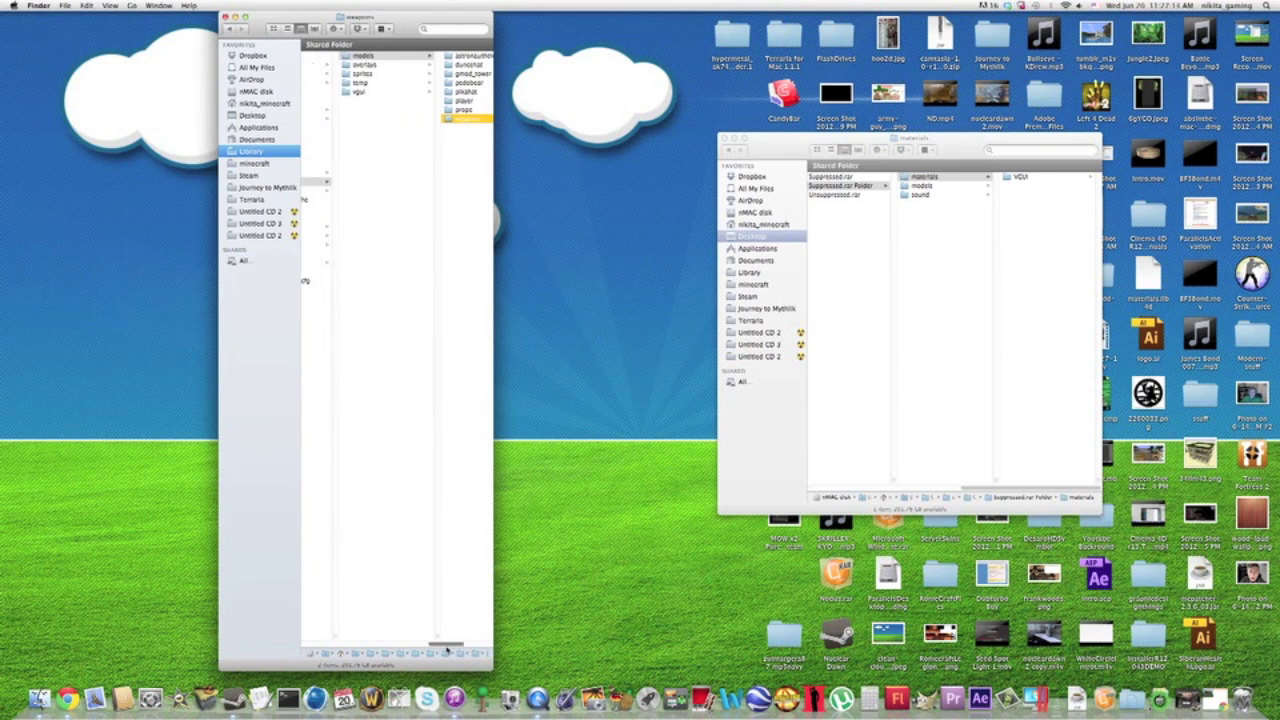
# Move scout.vtf from the skin's materials/VGUI/gfx/VGUI folder into the game's matching VGUI folder.
pyautogui.click(358, 92)
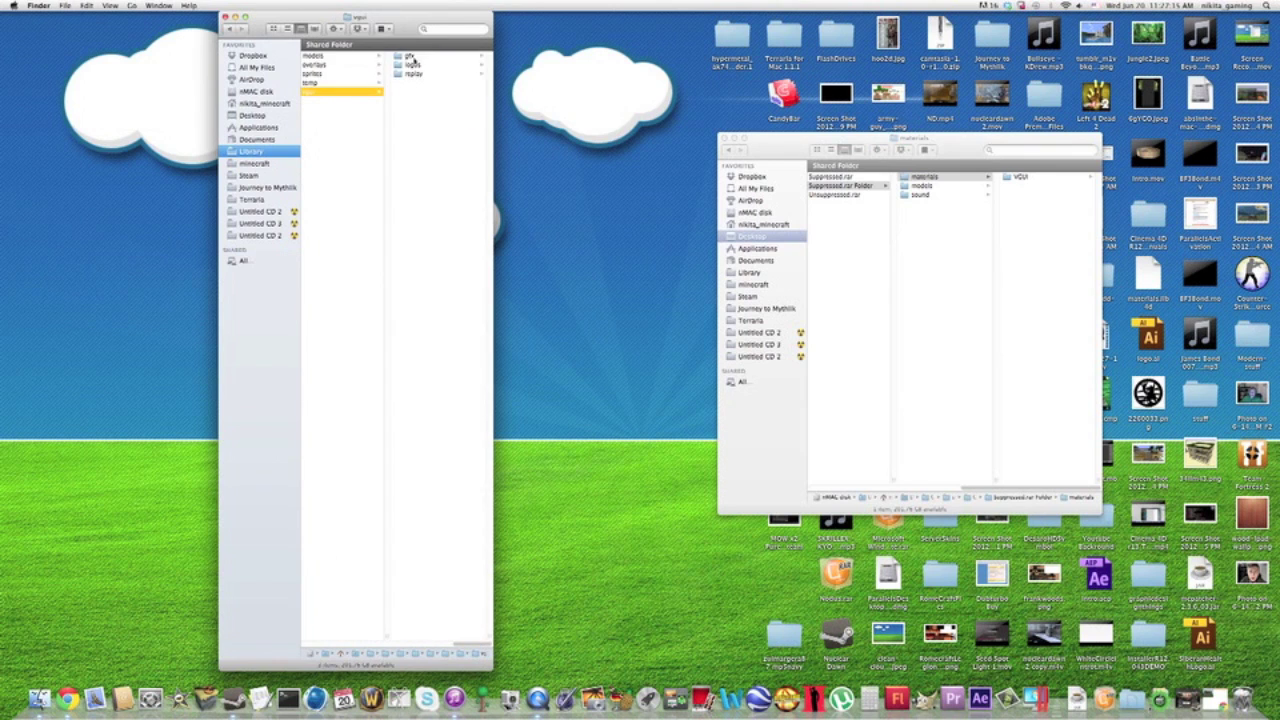
pyautogui.click(1040, 176)
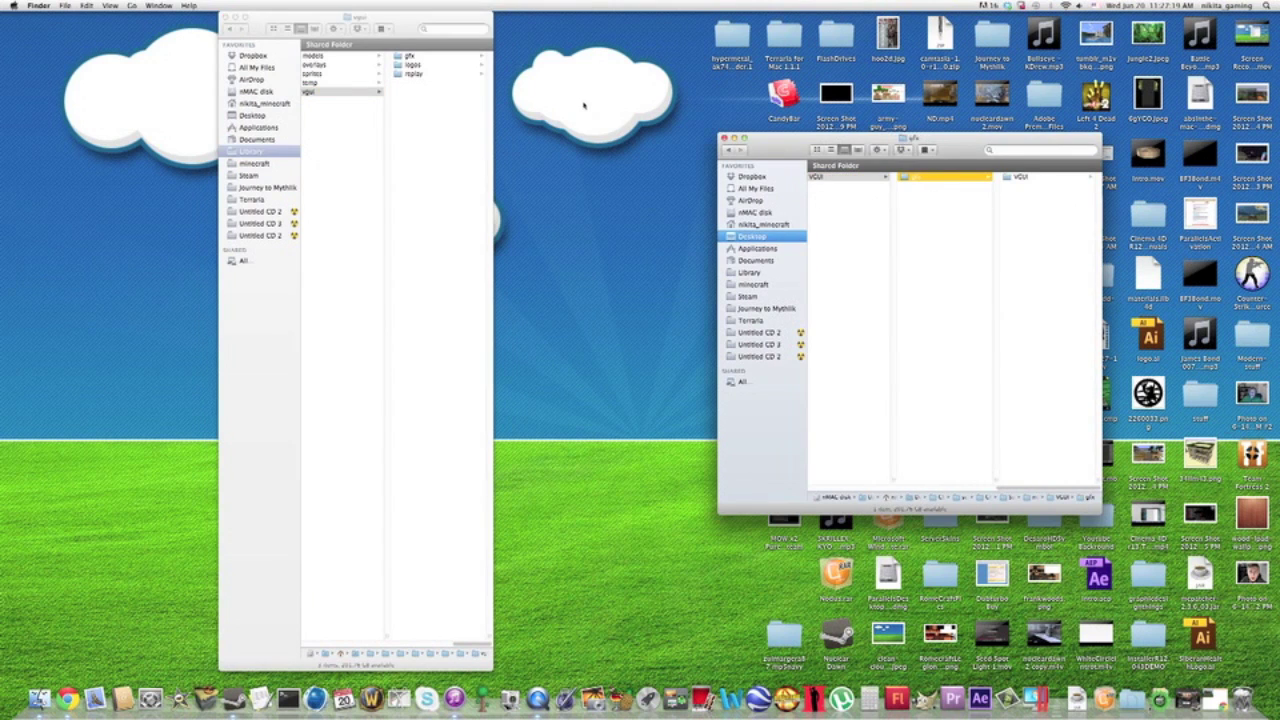
pyautogui.click(409, 56)
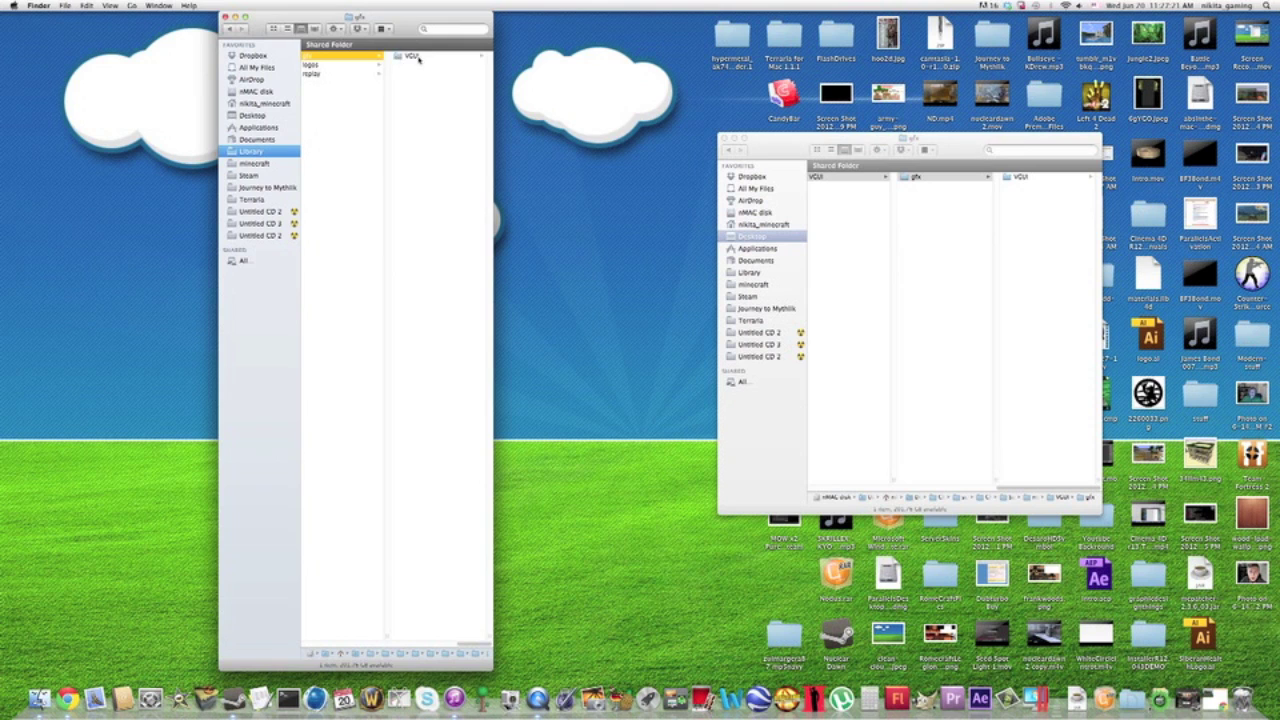
pyautogui.click(413, 57)
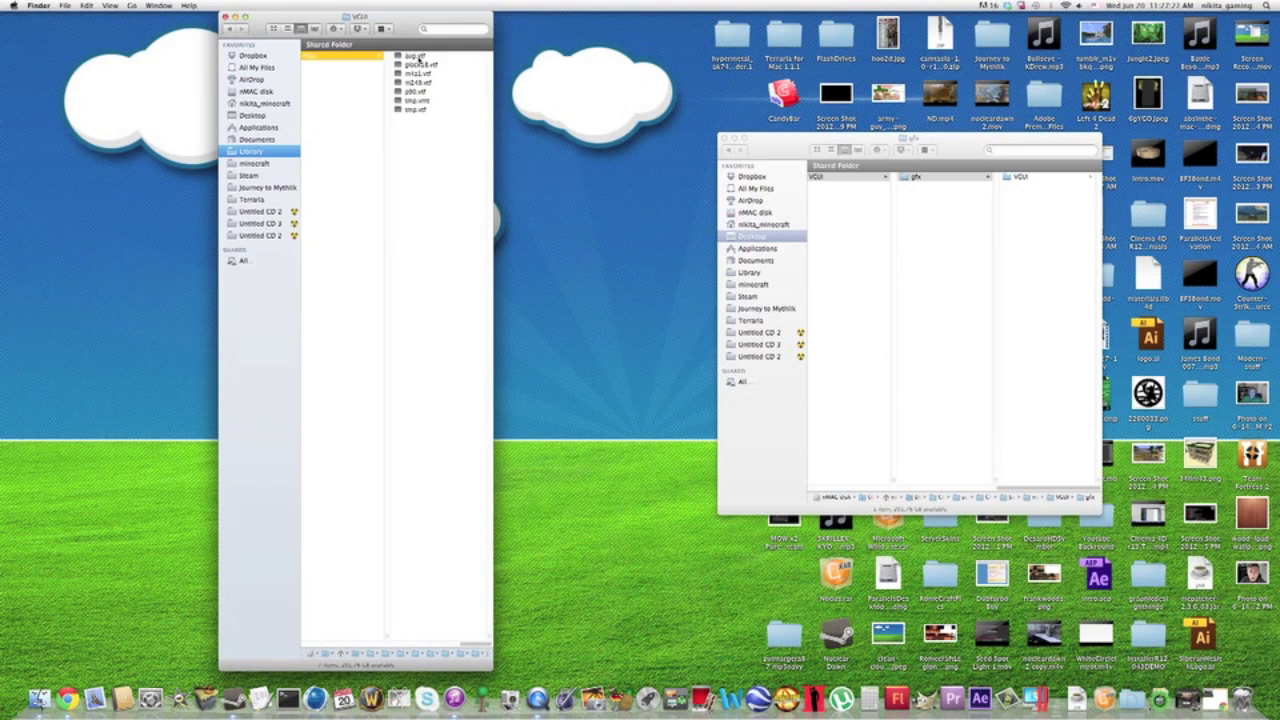
pyautogui.click(1030, 176)
pyautogui.click(1040, 178)
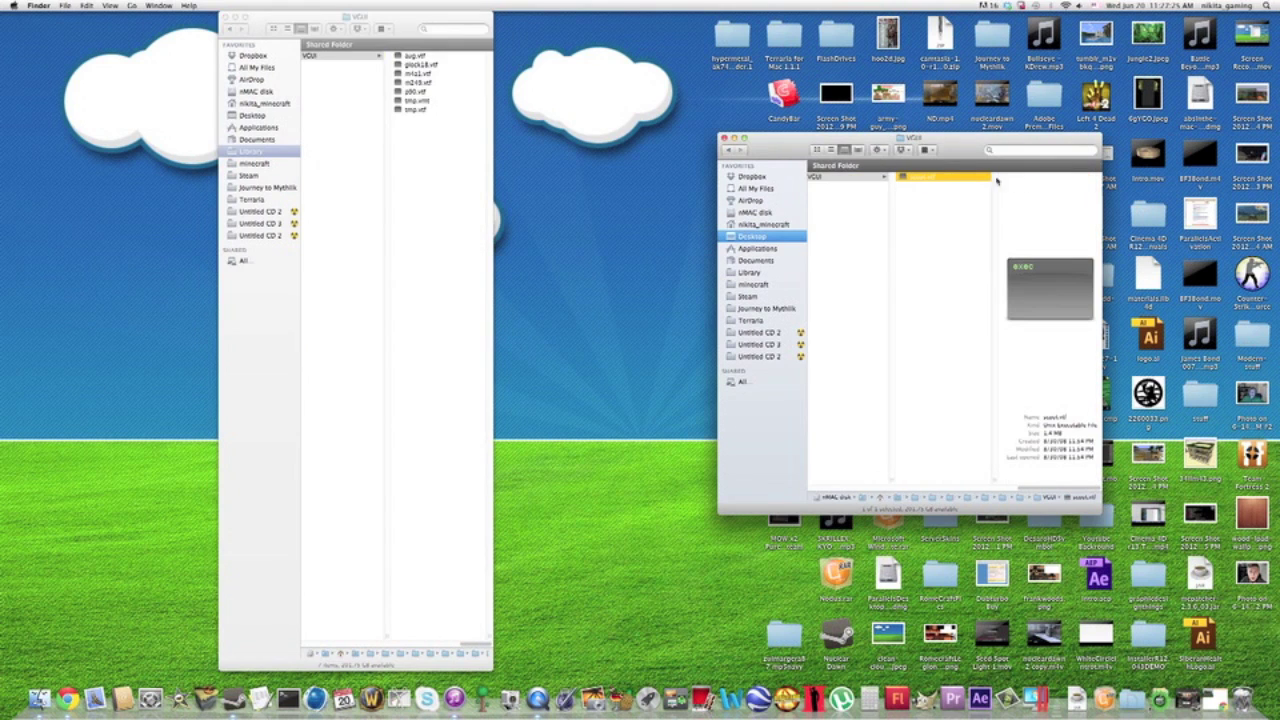
pyautogui.moveTo(934, 180); pyautogui.dragTo(430, 210)
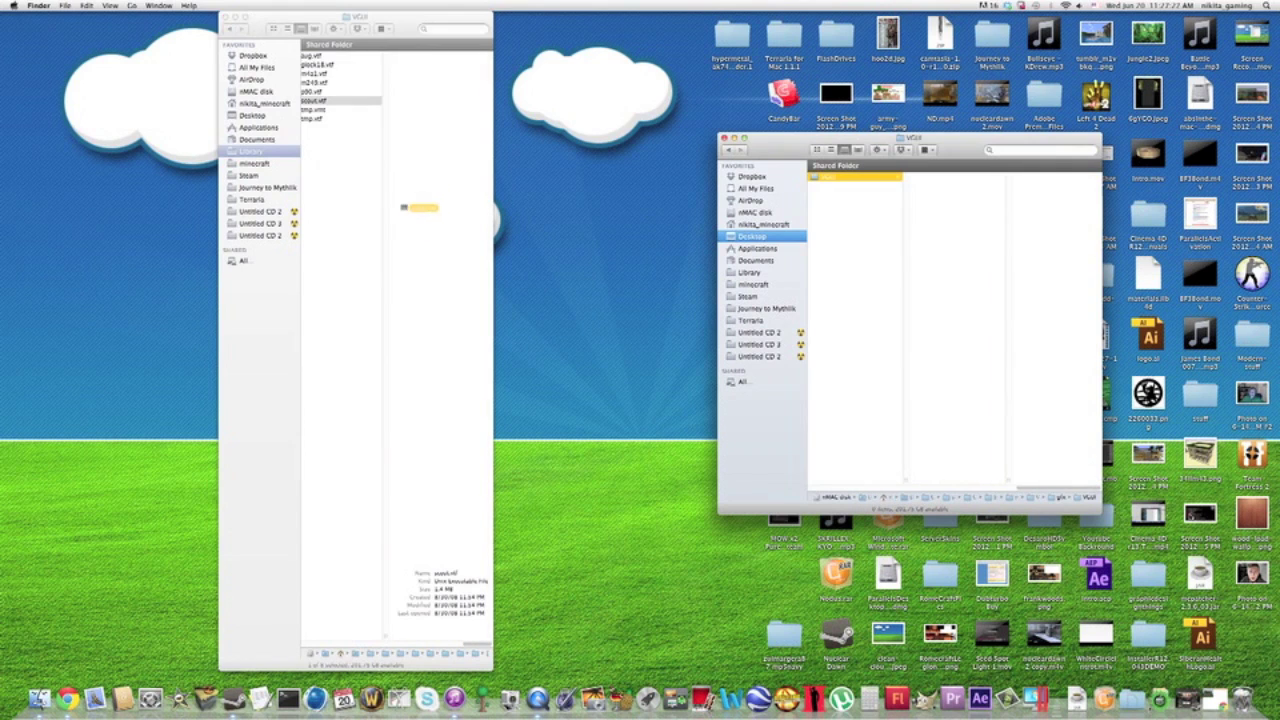
# Delete the materials folder from the Suppressed.rar Folder.
pyautogui.moveTo(1020, 492); pyautogui.dragTo(911, 454)
pyautogui.click(928, 187)
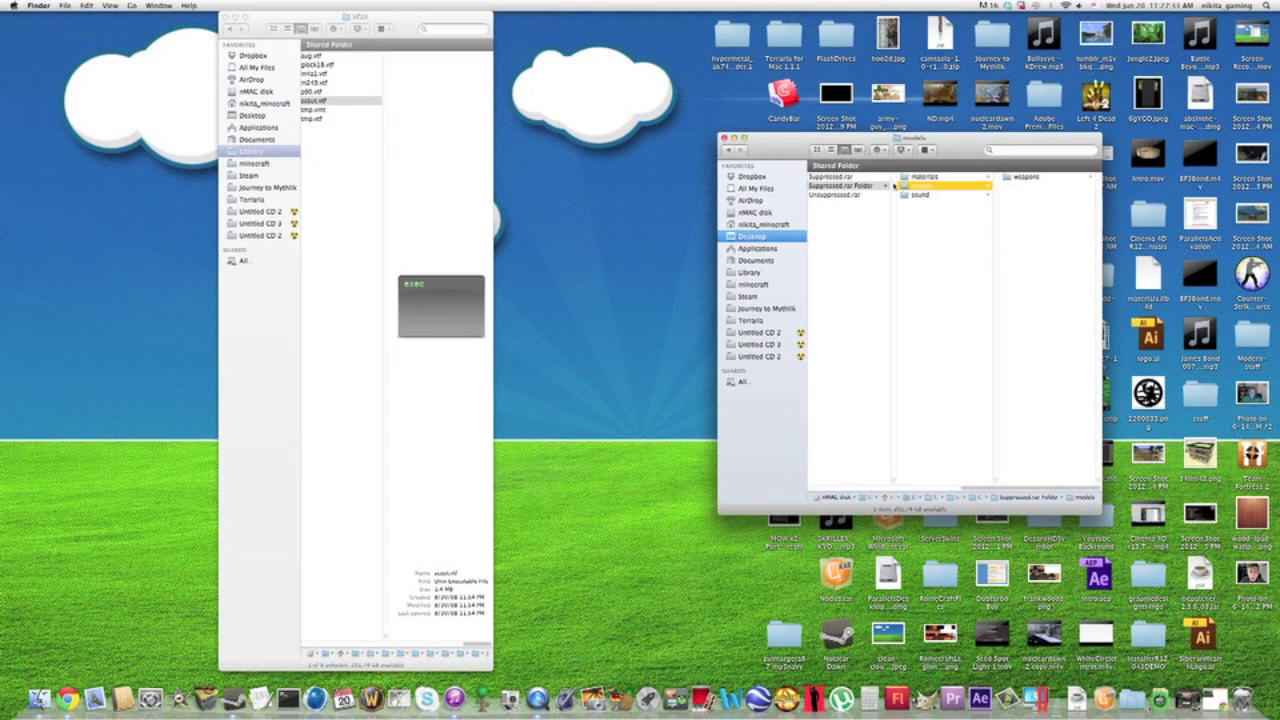
pyautogui.click(919, 177)
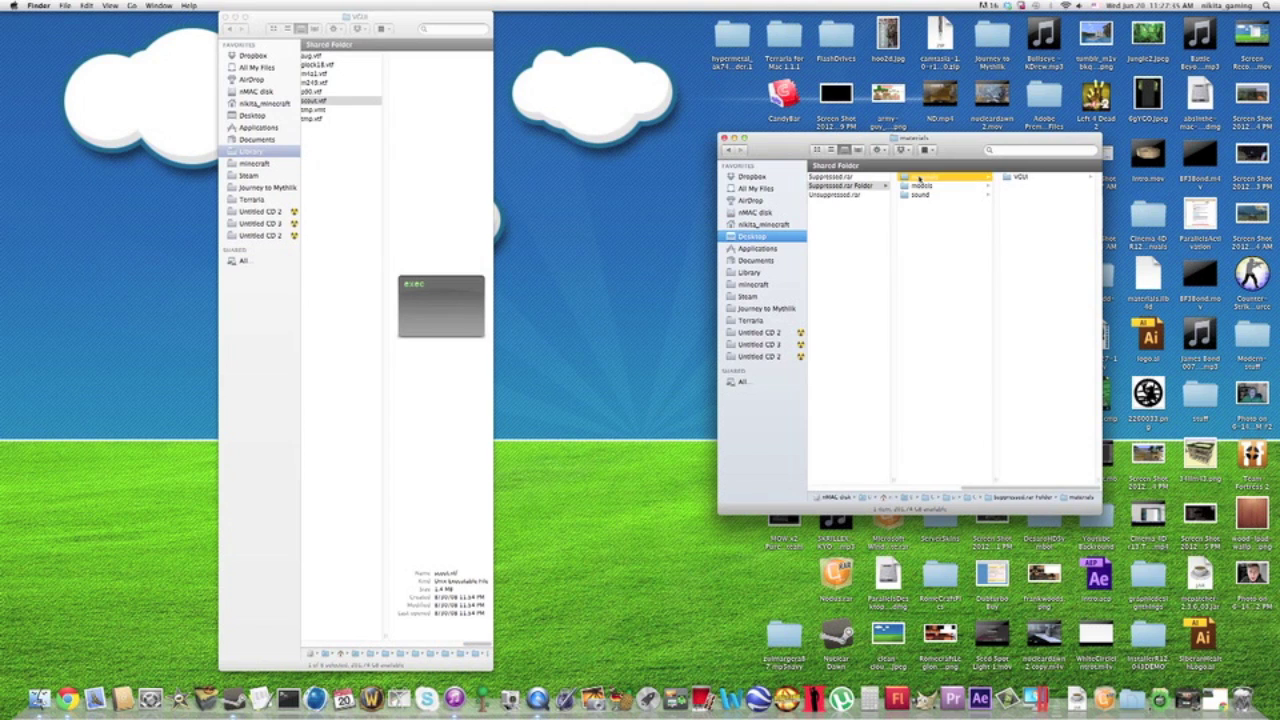
pyautogui.press('super+BackSpace')
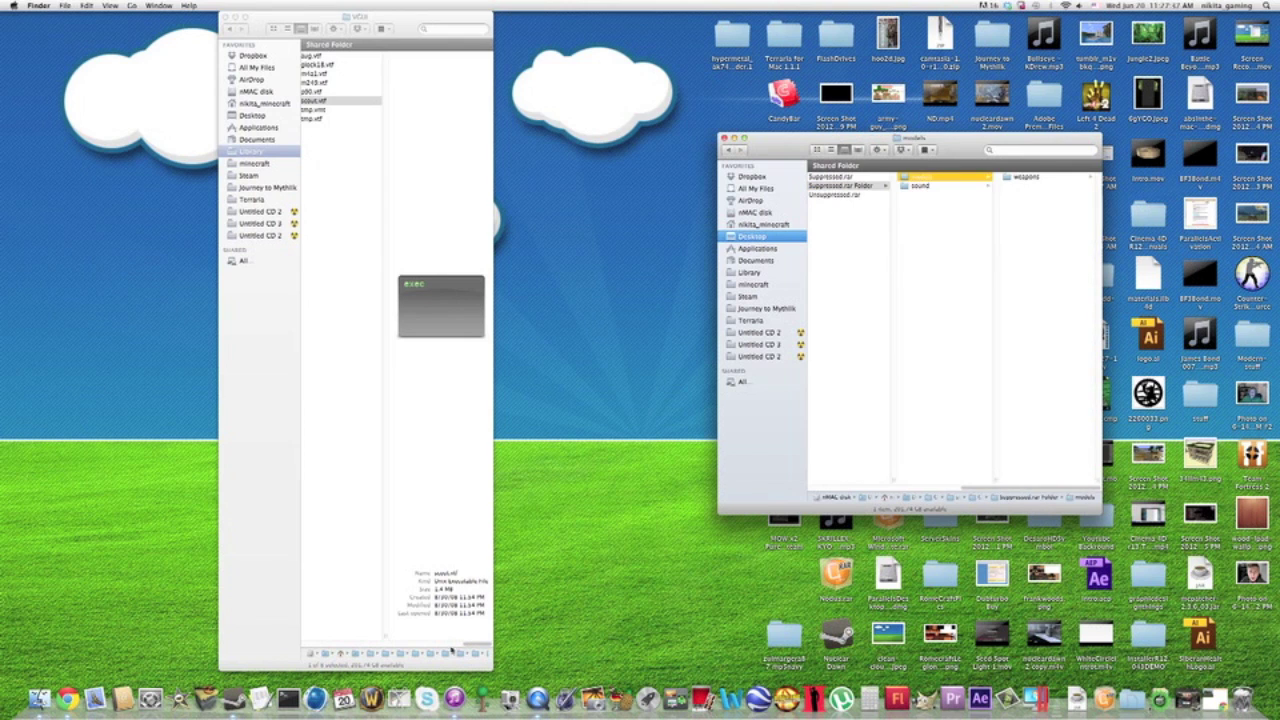
# Move all v_snip_scout and w_snip_scout files from the skin's models/weapons into the game's cstrike/models/weapons folder.
pyautogui.moveTo(470, 645); pyautogui.dragTo(397, 620)
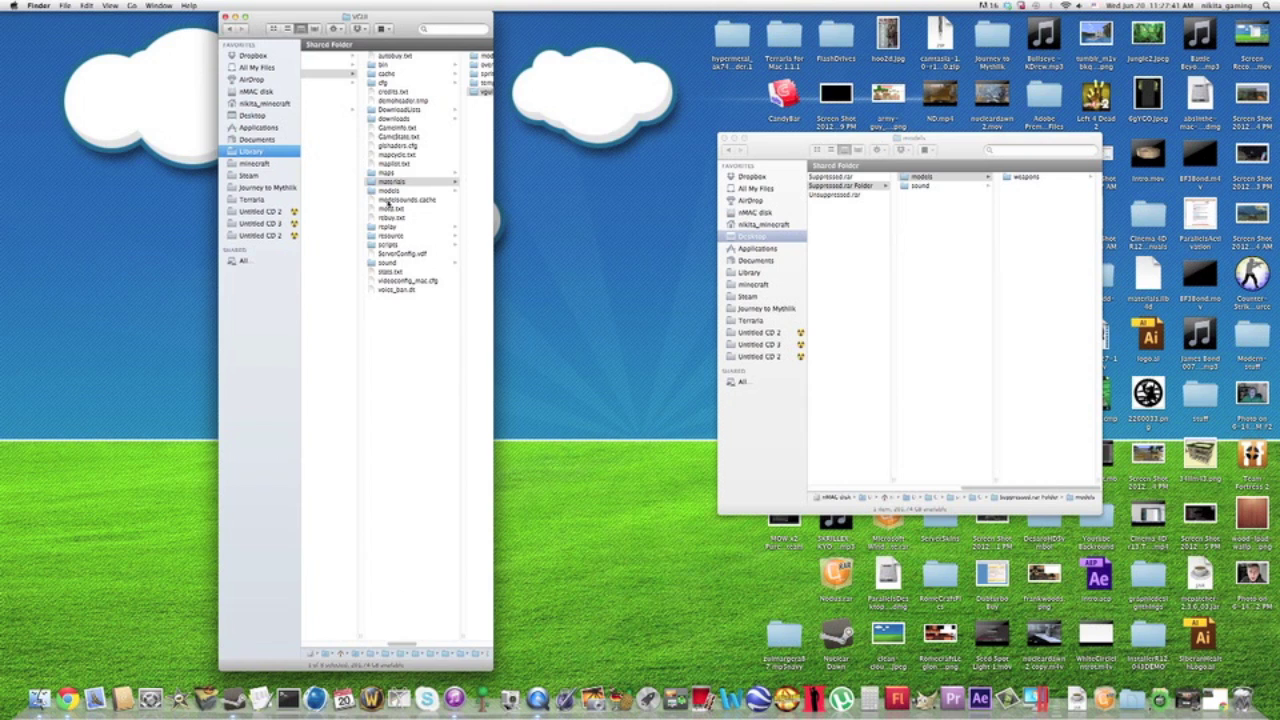
pyautogui.click(386, 191)
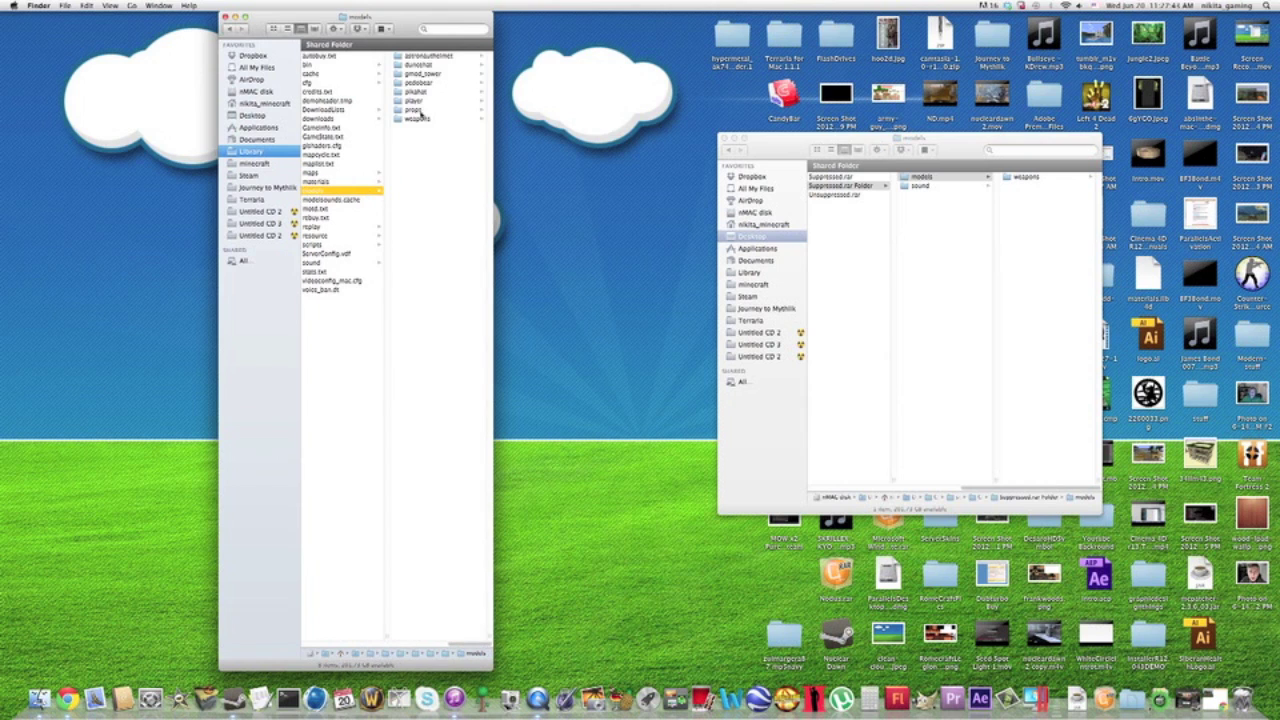
pyautogui.click(421, 120)
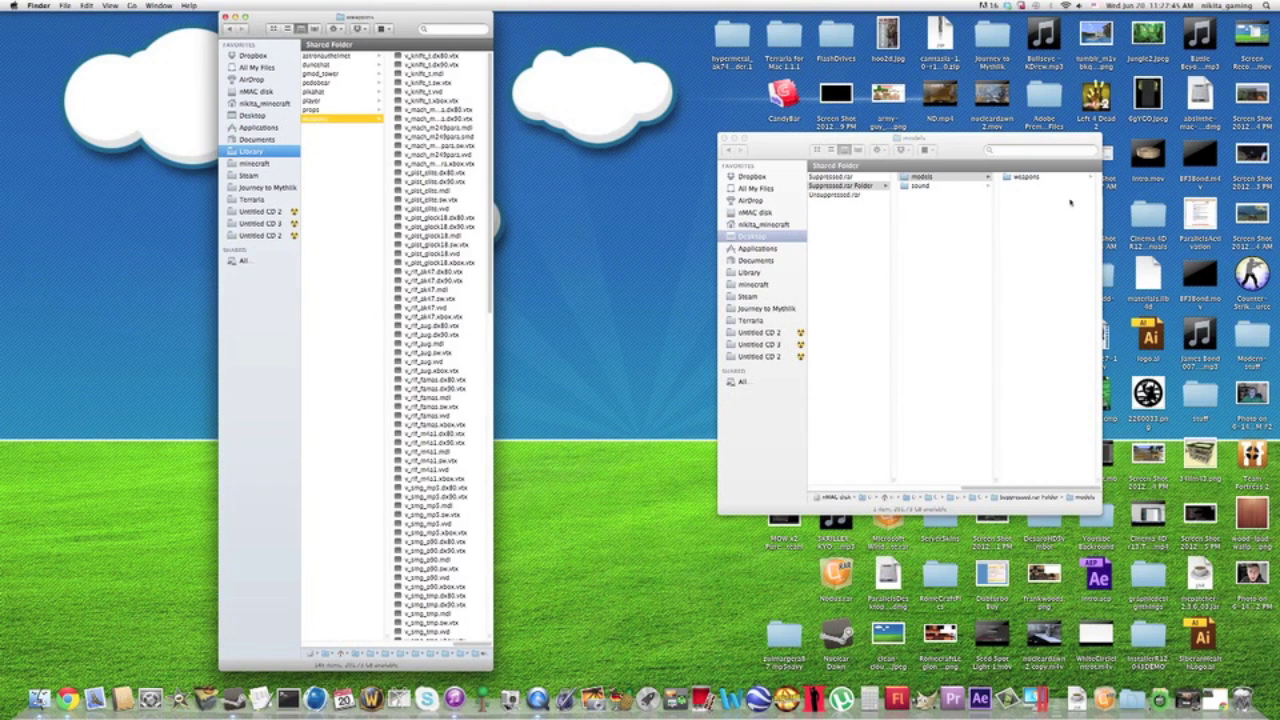
pyautogui.click(1022, 177)
pyautogui.click(1020, 177)
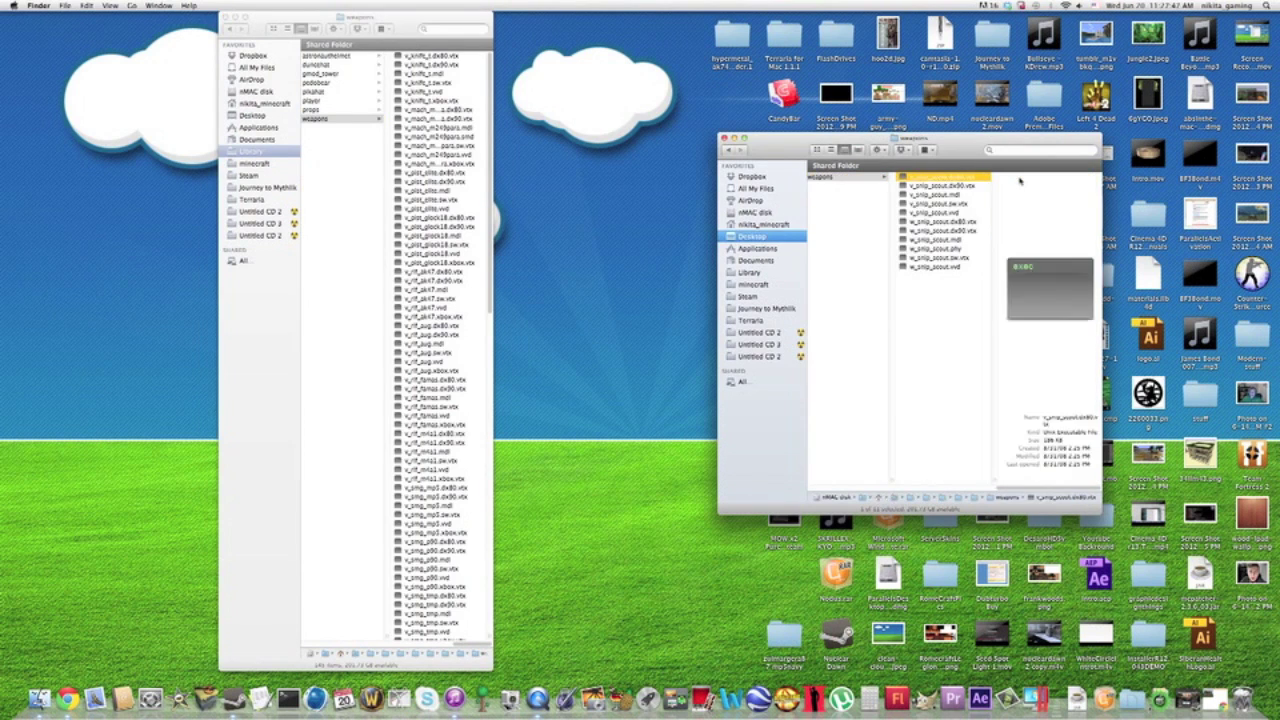
pyautogui.press('super+a')
pyautogui.moveTo(940, 220); pyautogui.dragTo(437, 240)
# Delete the models folder from the Suppressed.rar Folder.
pyautogui.click(860, 425)
pyautogui.moveTo(1020, 487); pyautogui.dragTo(962, 483)
pyautogui.click(886, 177)
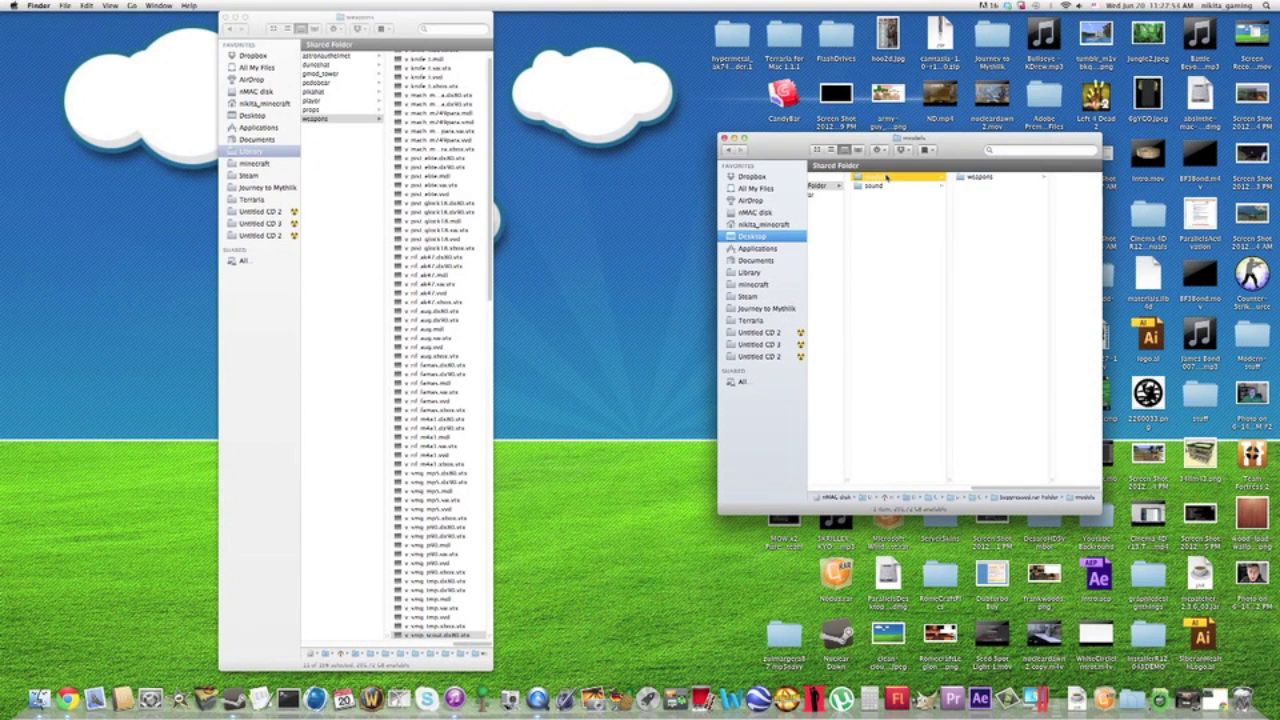
pyautogui.press('super+BackSpace')
# Move Scout_Fire-1.wav from the skin's sound/weapons/Tactical M24 folder into the game's matching cstrike/sound/weapons/Tactical M24 folder.
pyautogui.click(886, 177)
pyautogui.moveTo(455, 645); pyautogui.dragTo(441, 645)
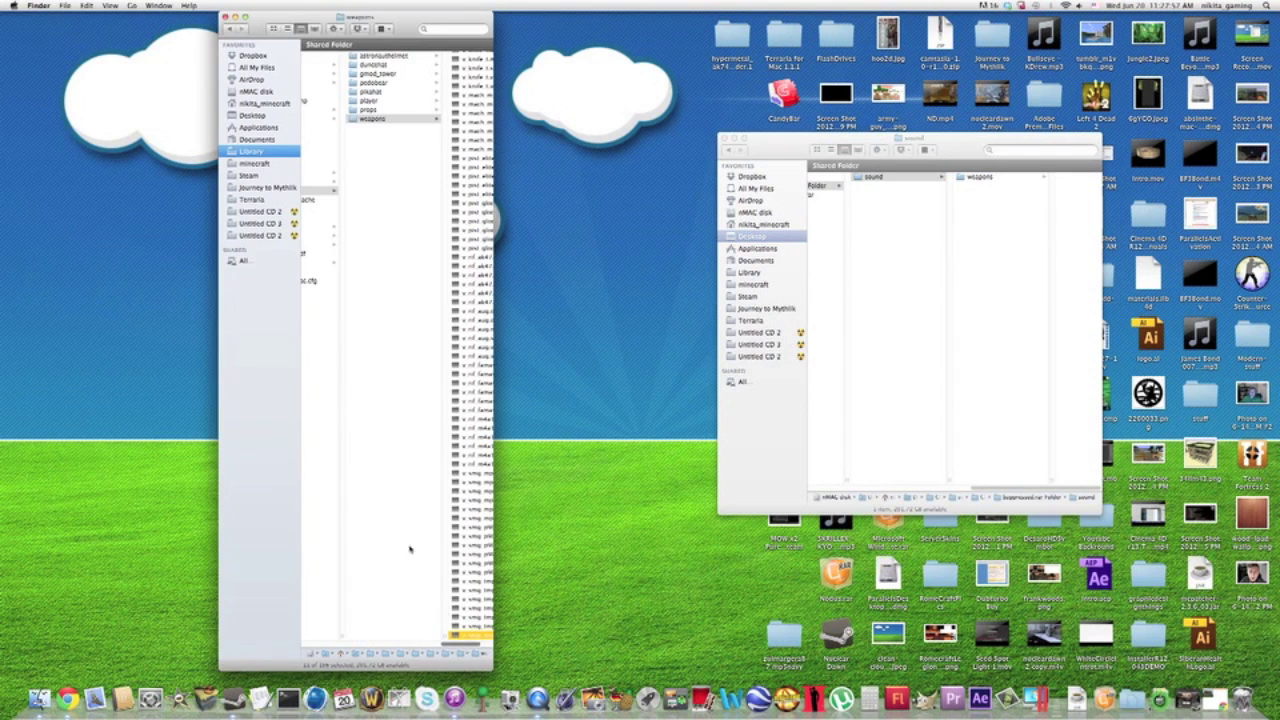
pyautogui.hscroll(-5, 460, 652)
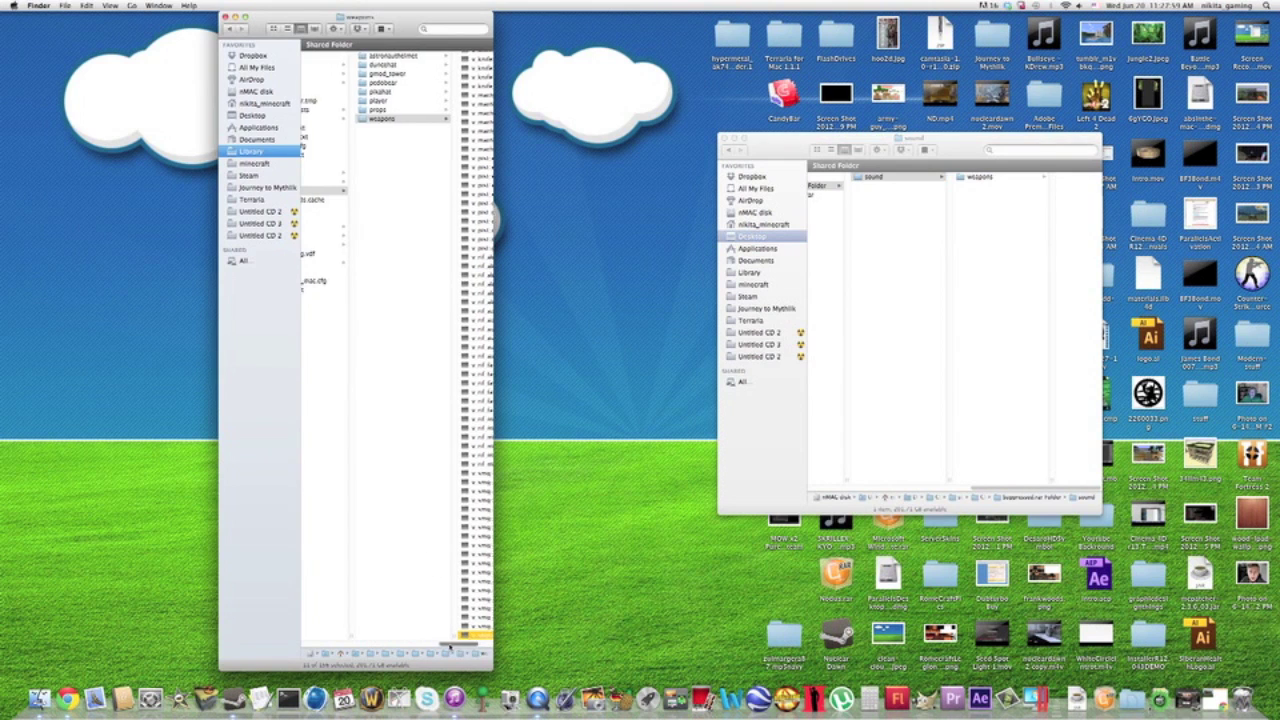
pyautogui.click(420, 263)
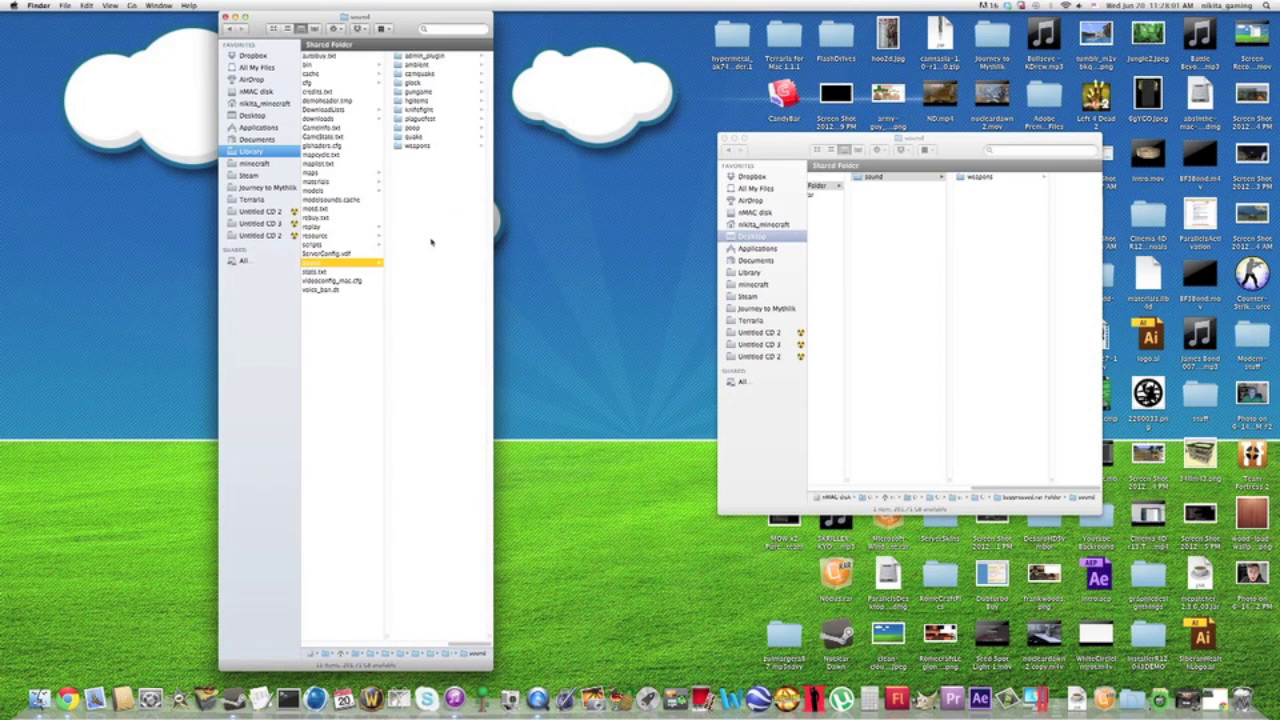
pyautogui.click(432, 146)
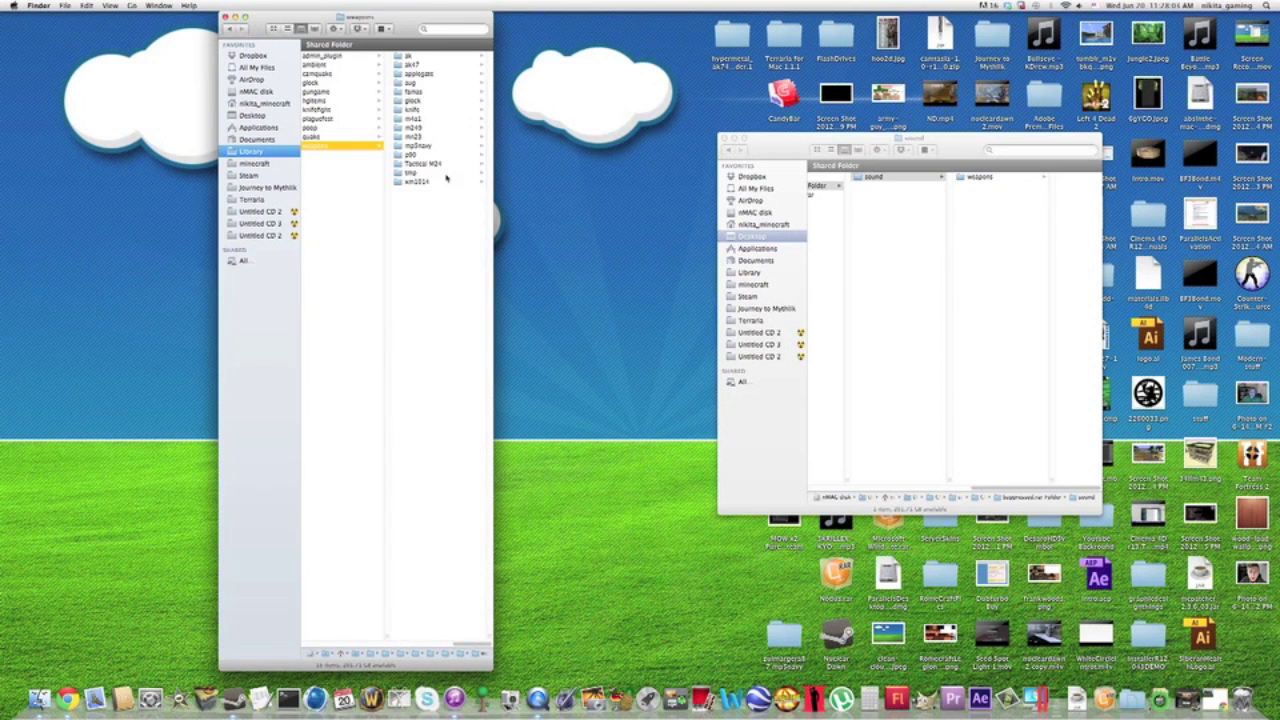
pyautogui.click(948, 178)
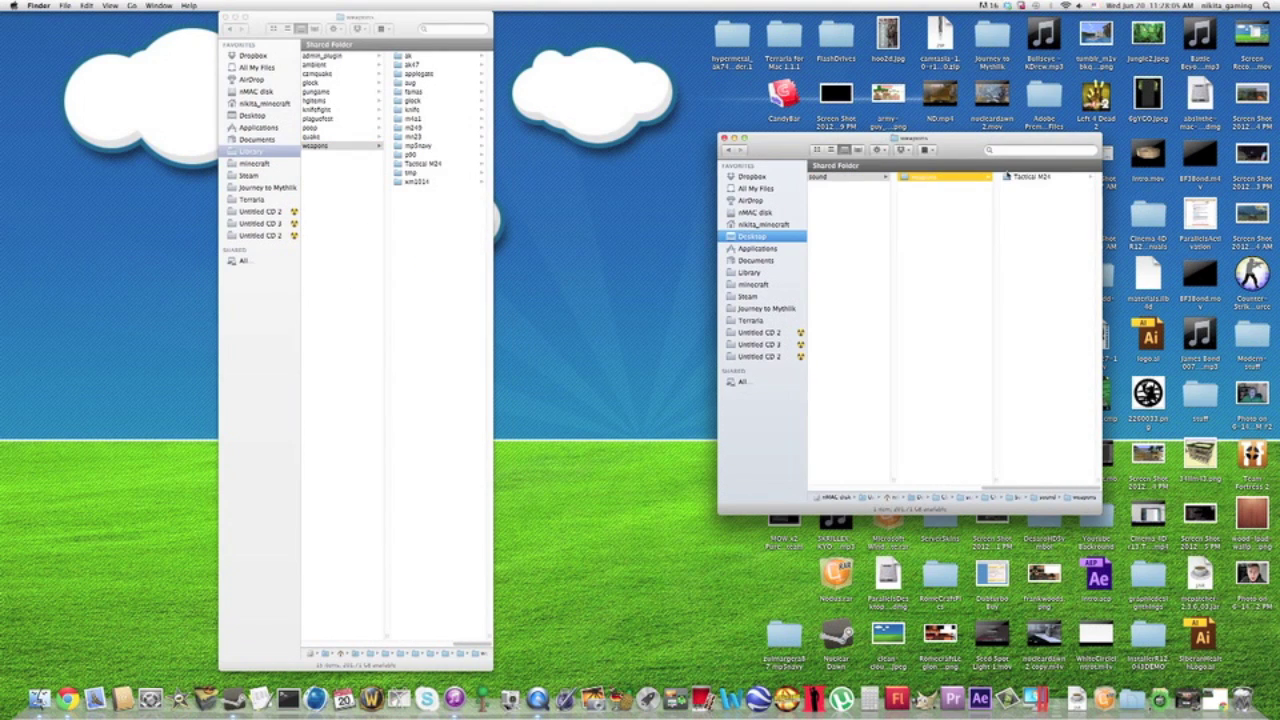
pyautogui.click(1009, 177)
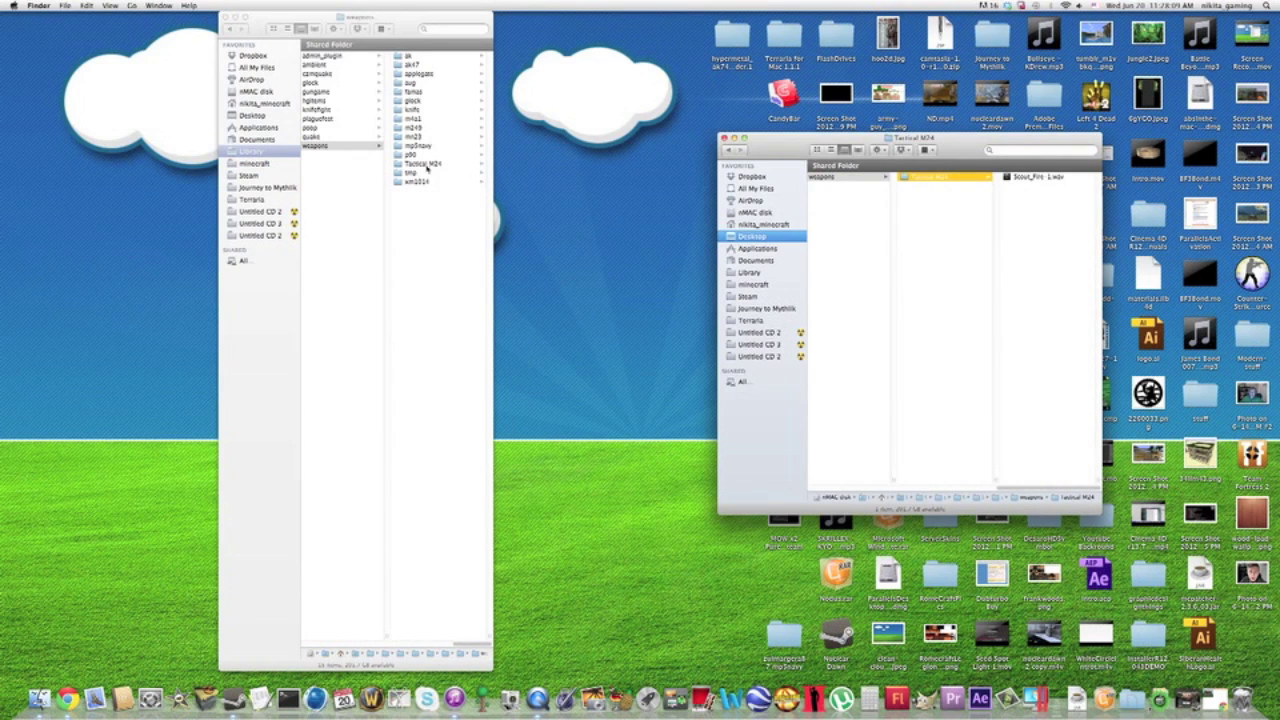
pyautogui.click(416, 163)
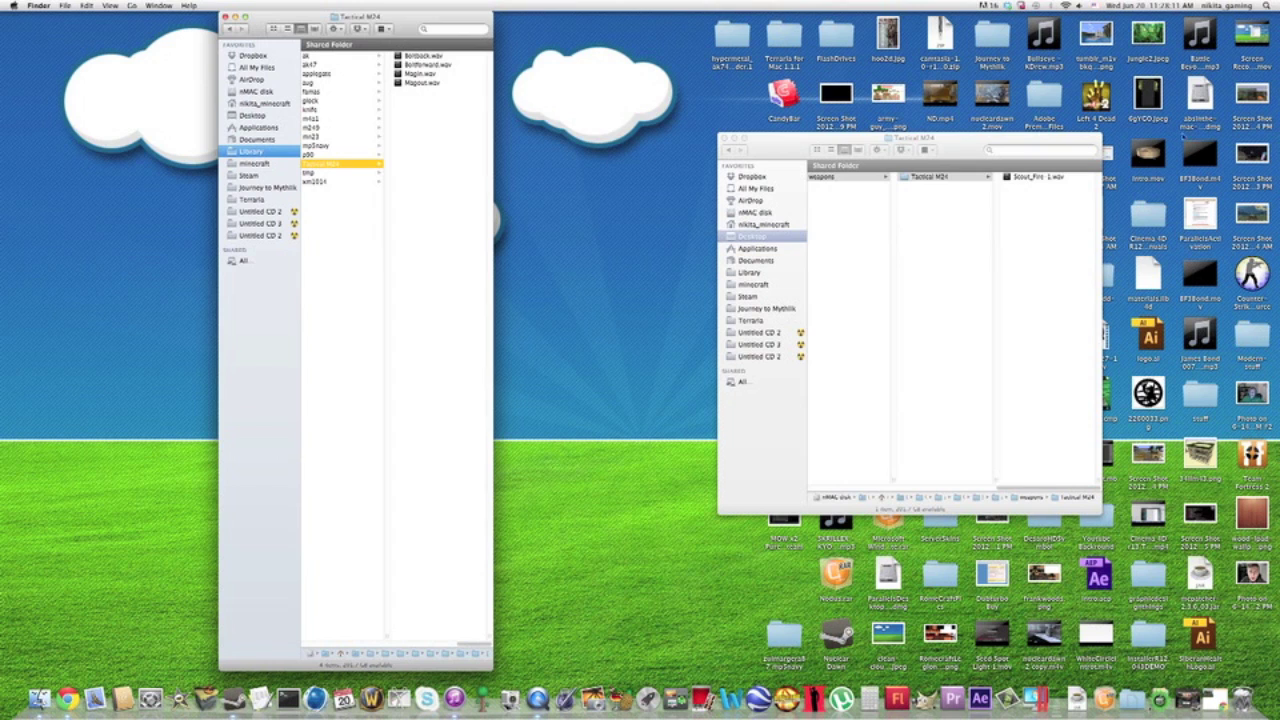
pyautogui.moveTo(1043, 178); pyautogui.dragTo(409, 210)
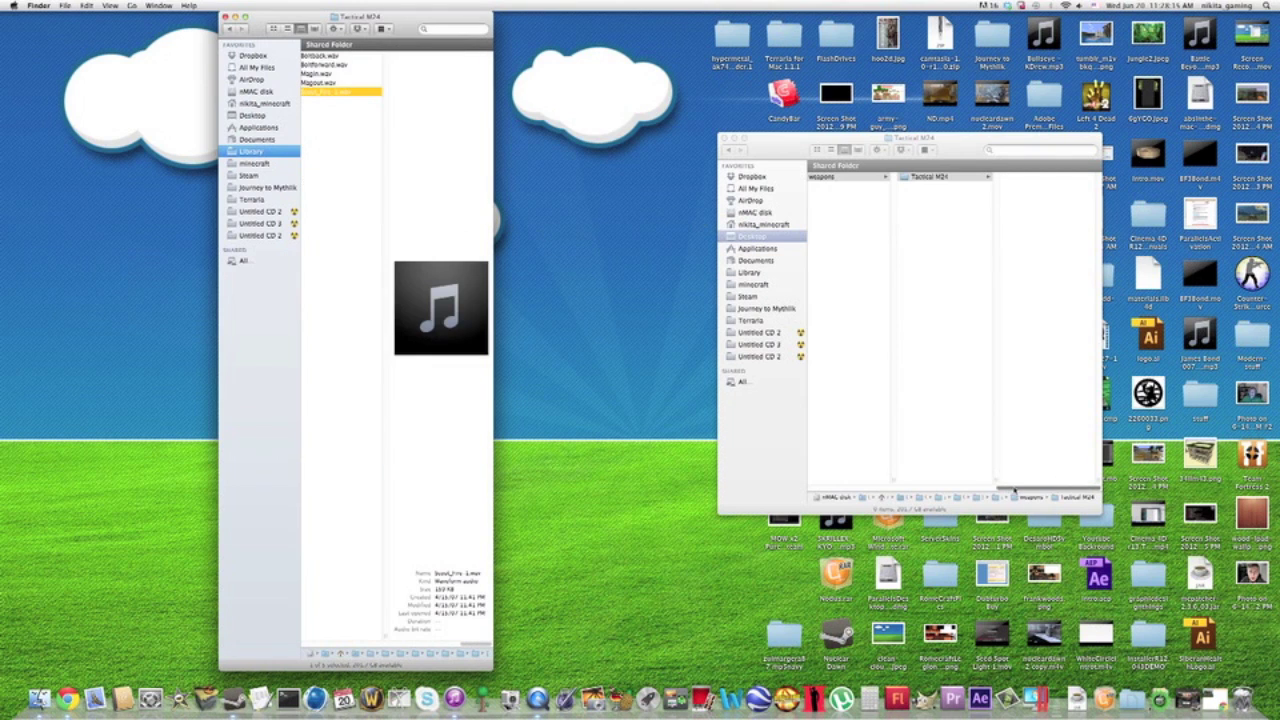
# Delete the scout folder from the CSS weapon skins folder on the desktop.
pyautogui.moveTo(1012, 489); pyautogui.dragTo(824, 471)
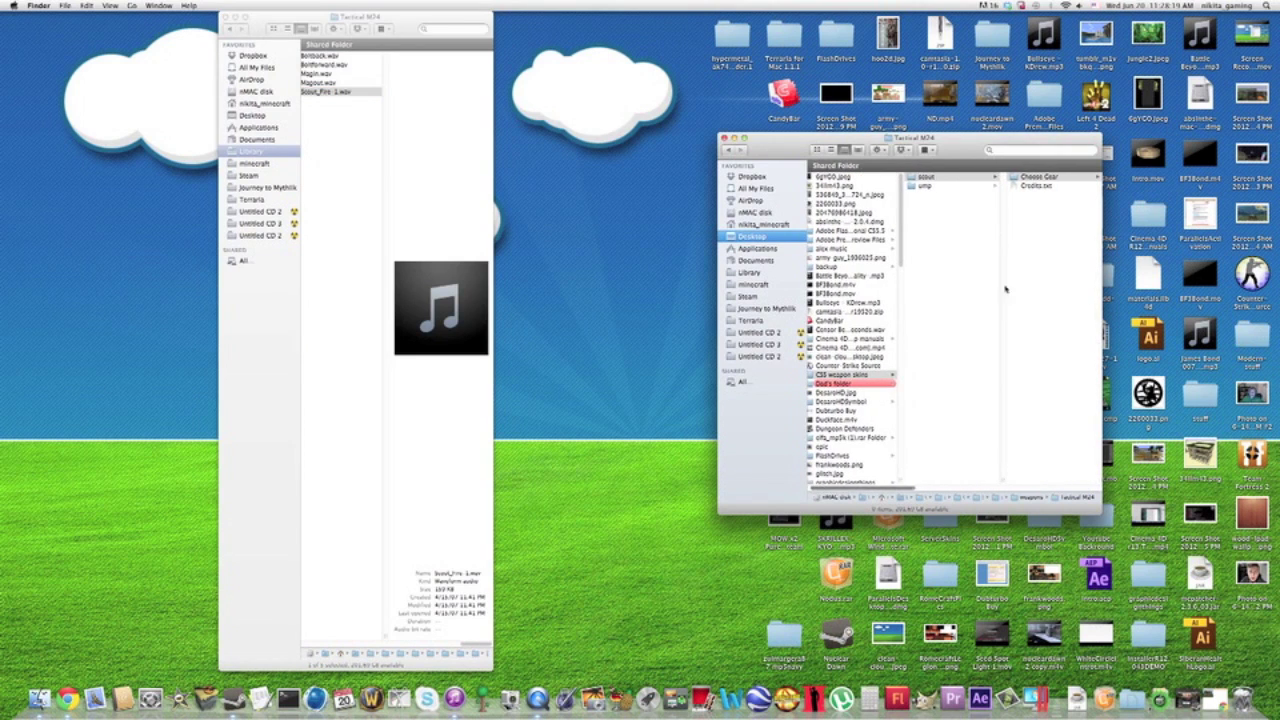
pyautogui.click(981, 237)
pyautogui.click(960, 180)
pyautogui.press('super+BackSpace')
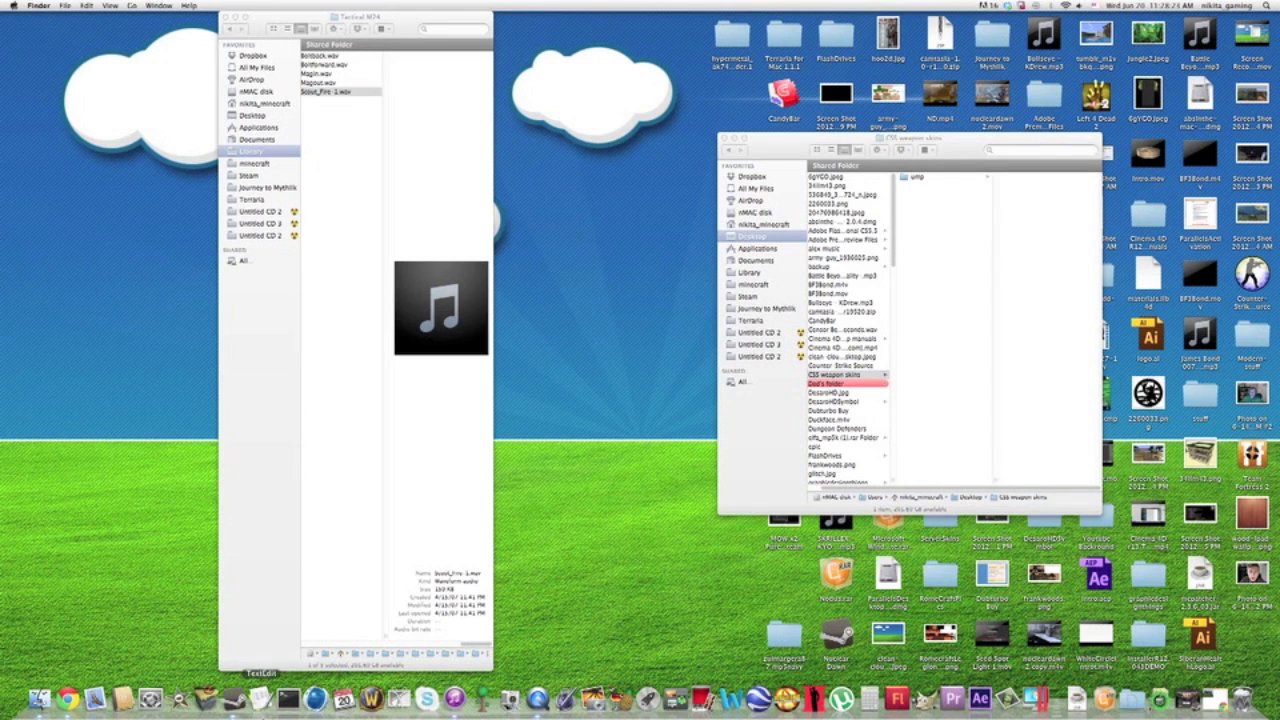
# Launch Counter-Strike: Source and join the cs_militia map as a Counter-Terrorist with the SAS class.
pyautogui.rightClick(235, 700)
pyautogui.click(268, 510)
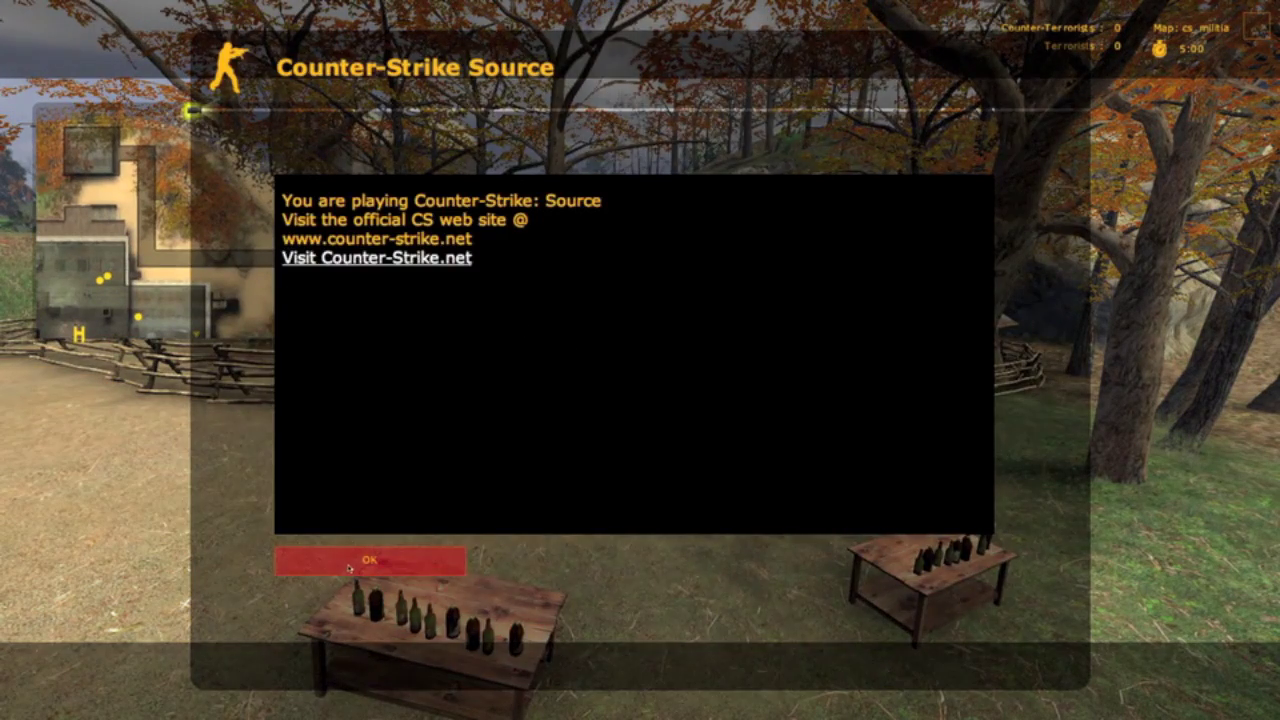
pyautogui.click(370, 561)
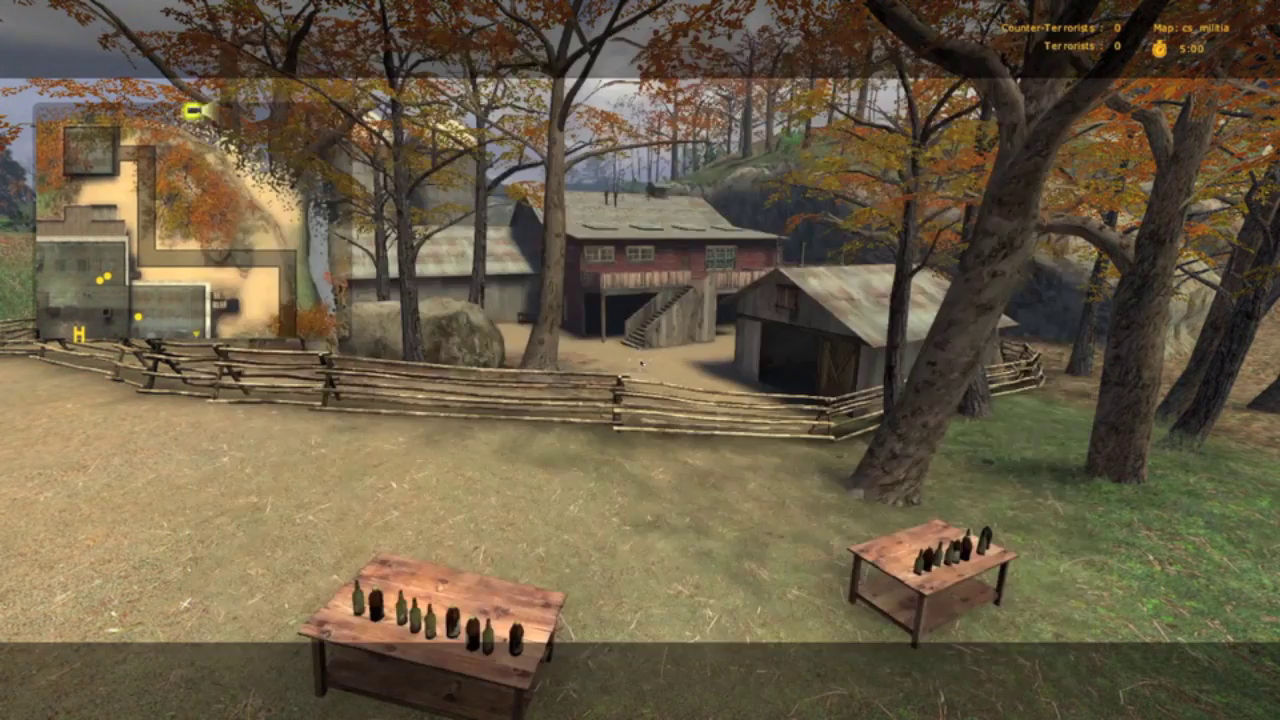
pyautogui.click(398, 236)
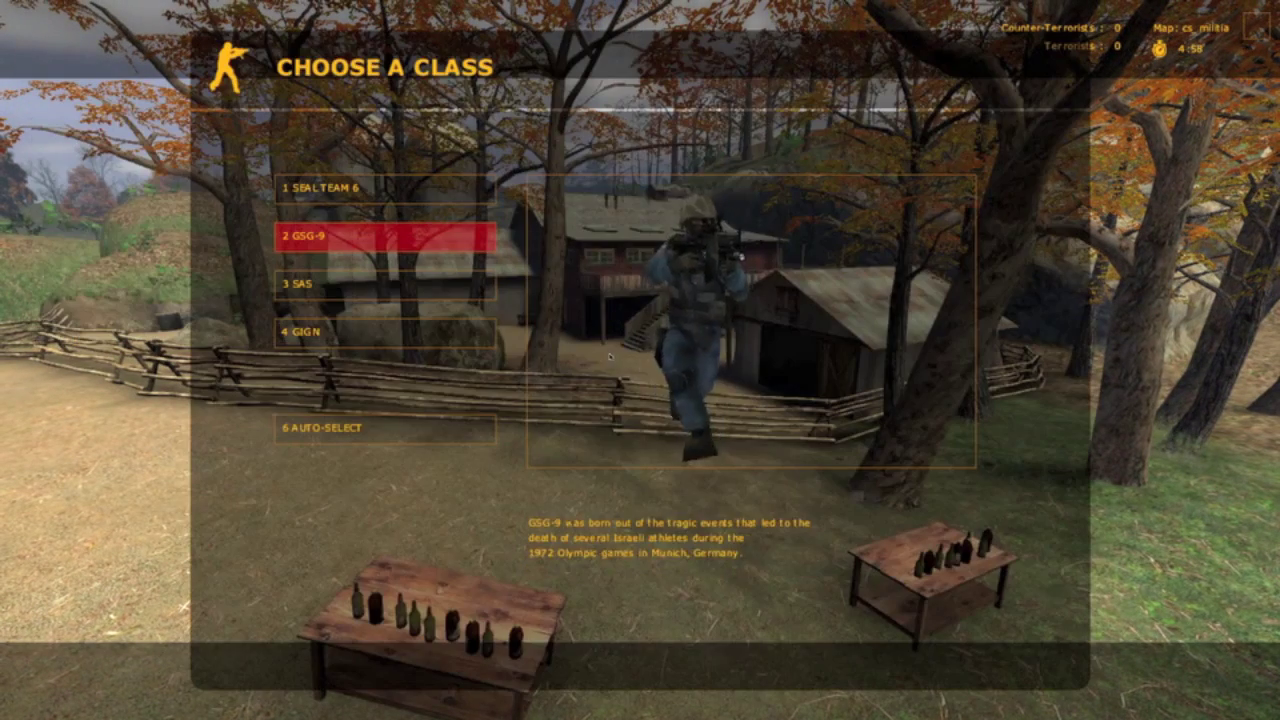
pyautogui.click(306, 289)
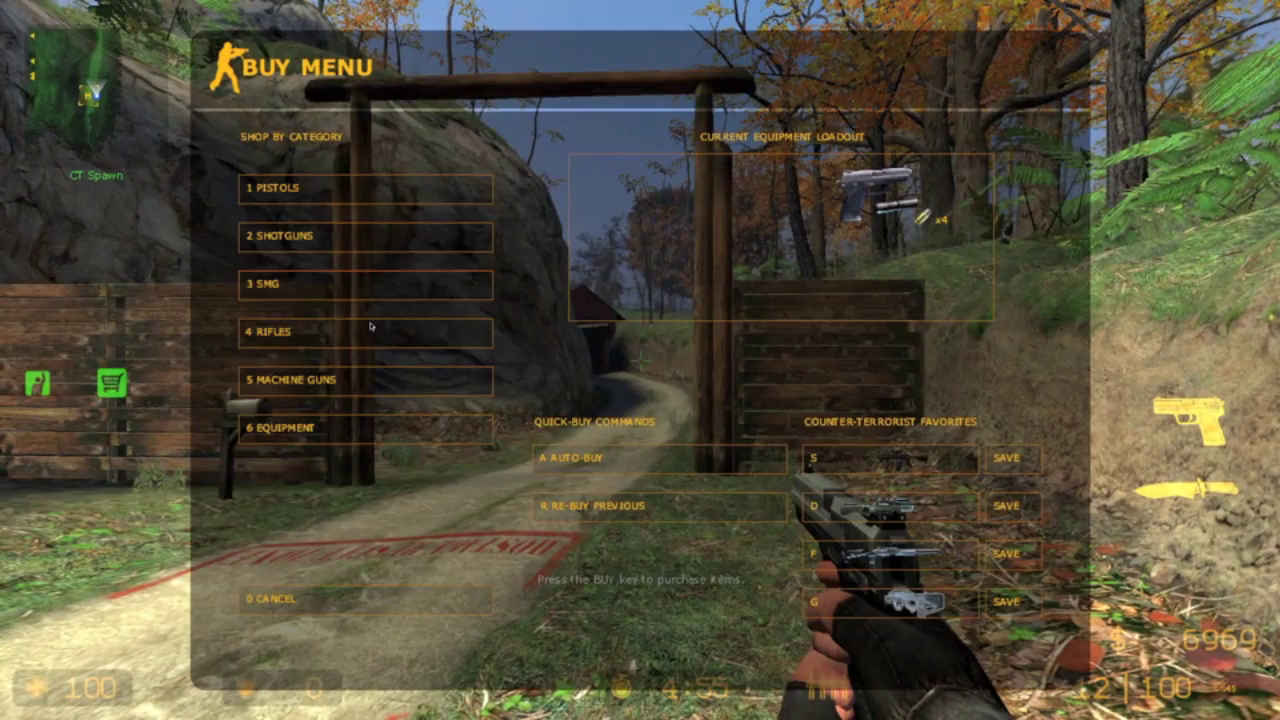
# Buy the scout rifle and check its new skin through the scope and while walking around the spawn area.
pyautogui.click(359, 334)
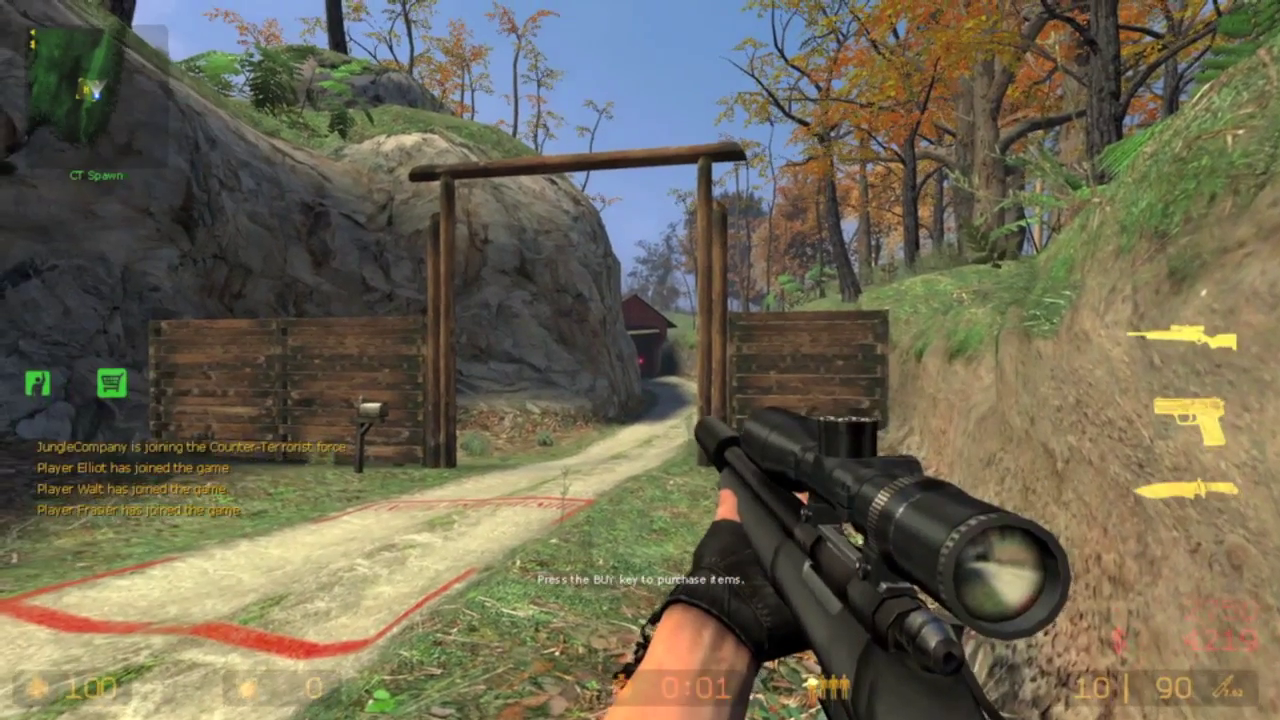
pyautogui.rightClick(640, 360)
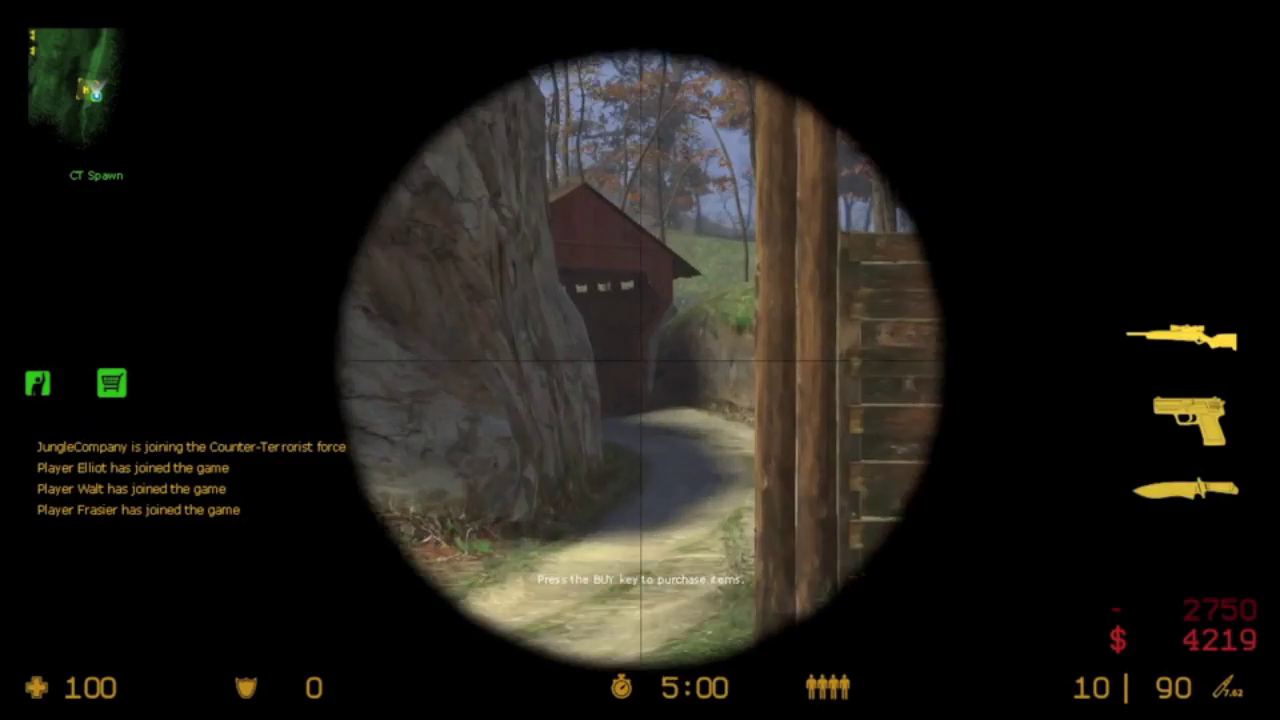
pyautogui.rightClick(640, 360)
pyautogui.press('w')
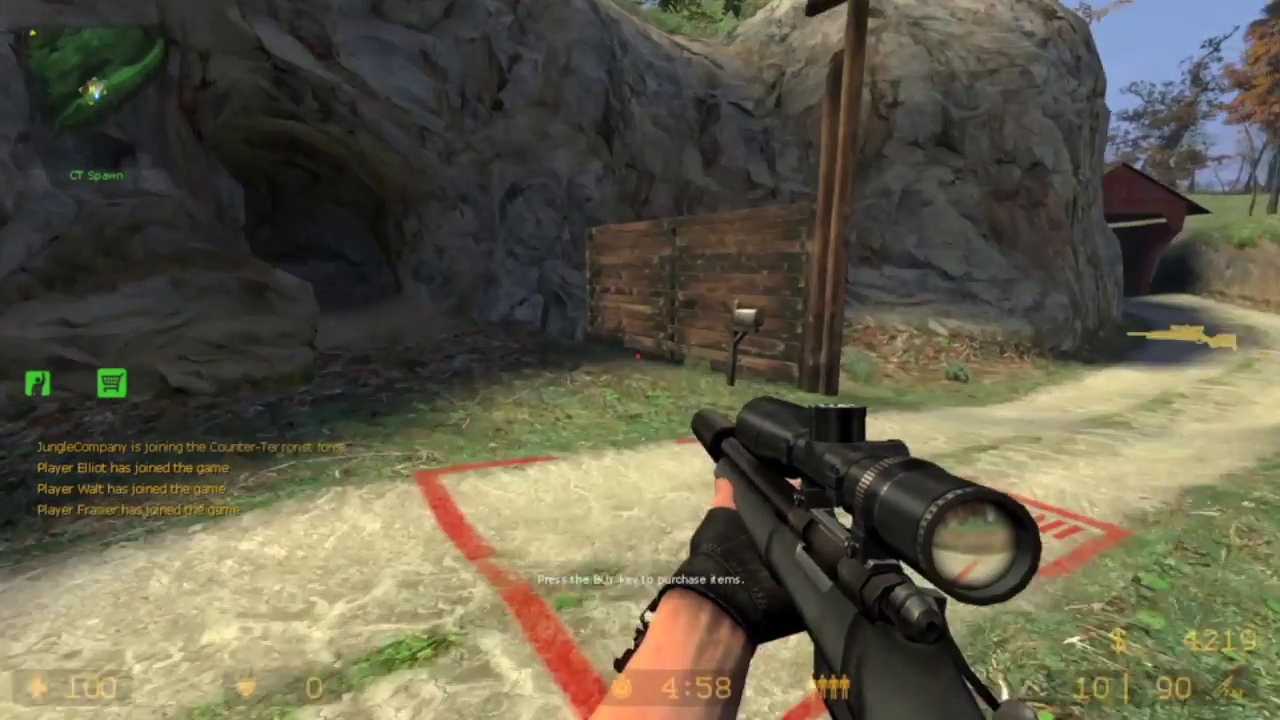
pyautogui.press('w')
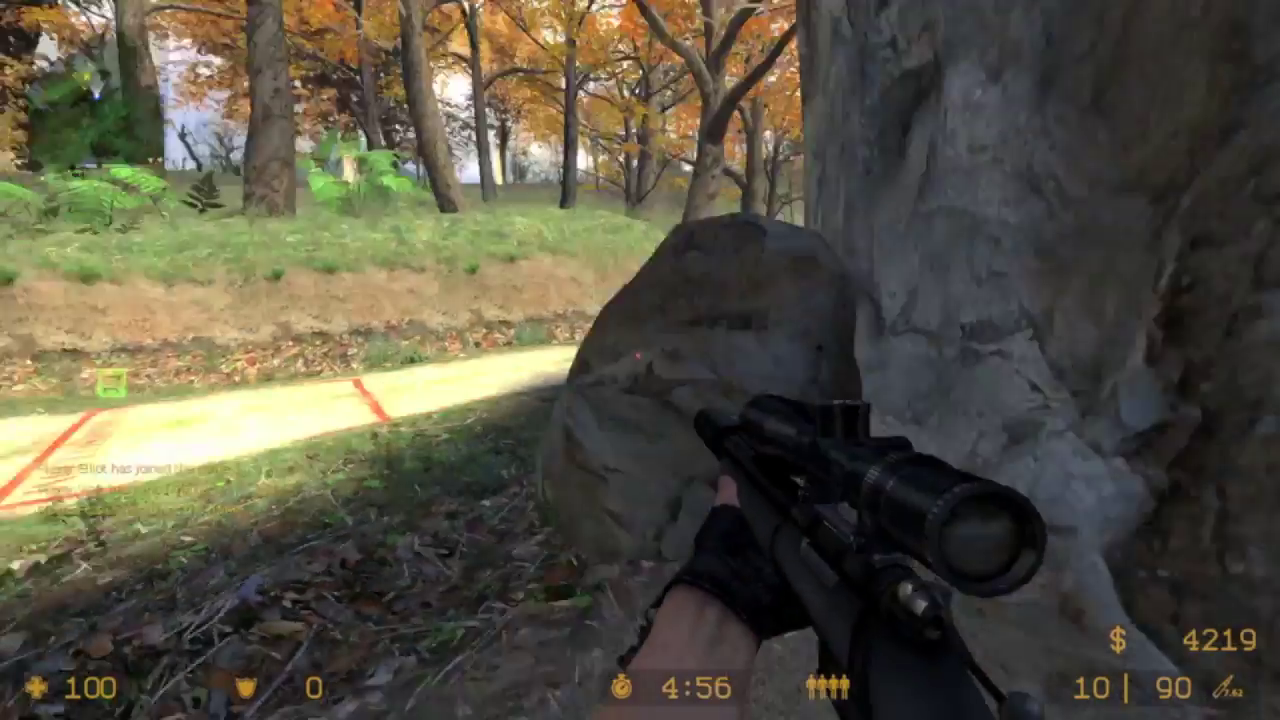